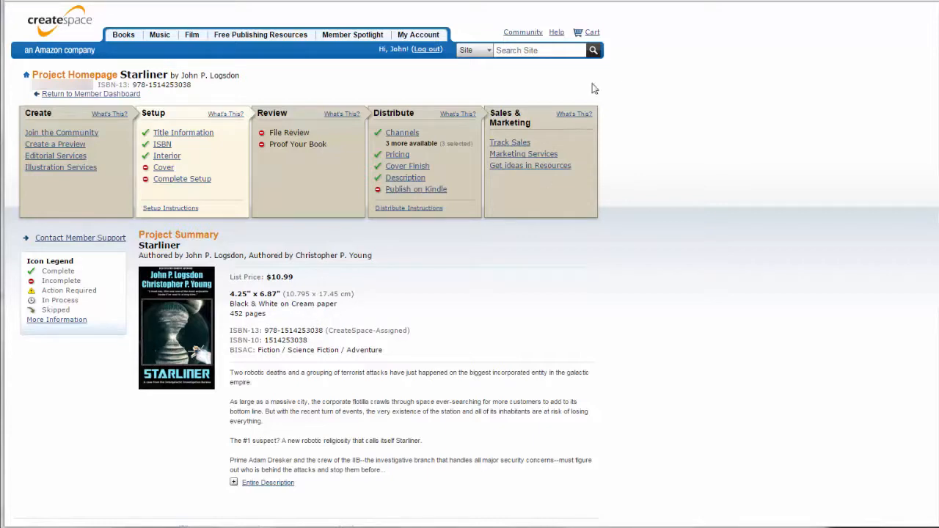
Open the cover template download page from the guide on creating a cover PDF
key("ctrl+Tab")
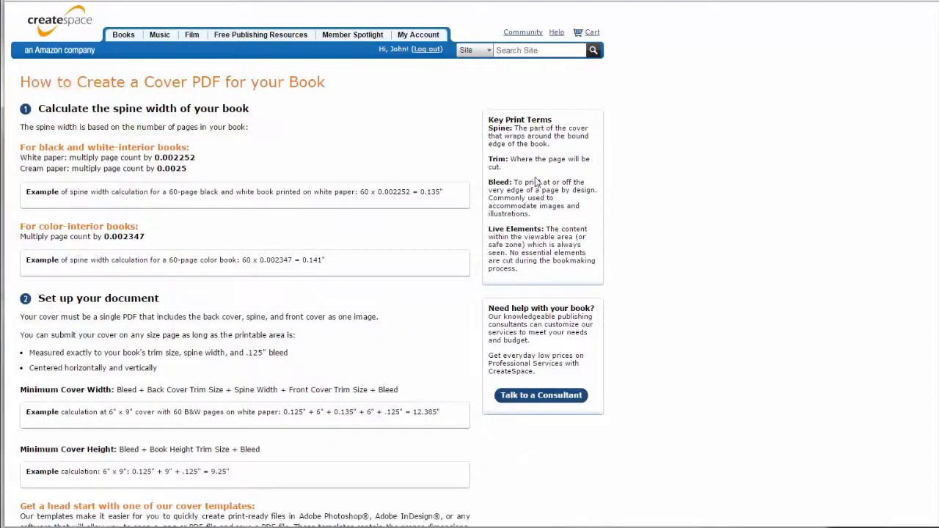
scroll(160, 411, "down", 3)
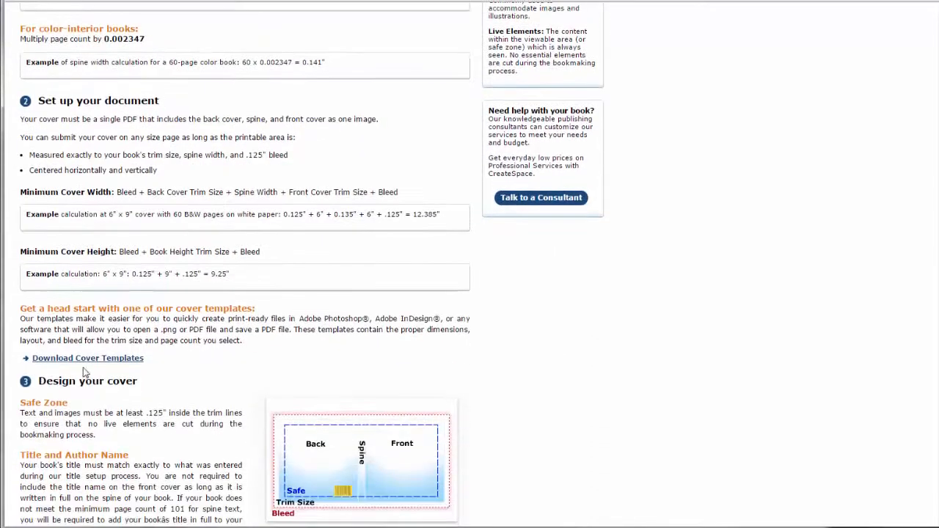
left_click(75, 360)
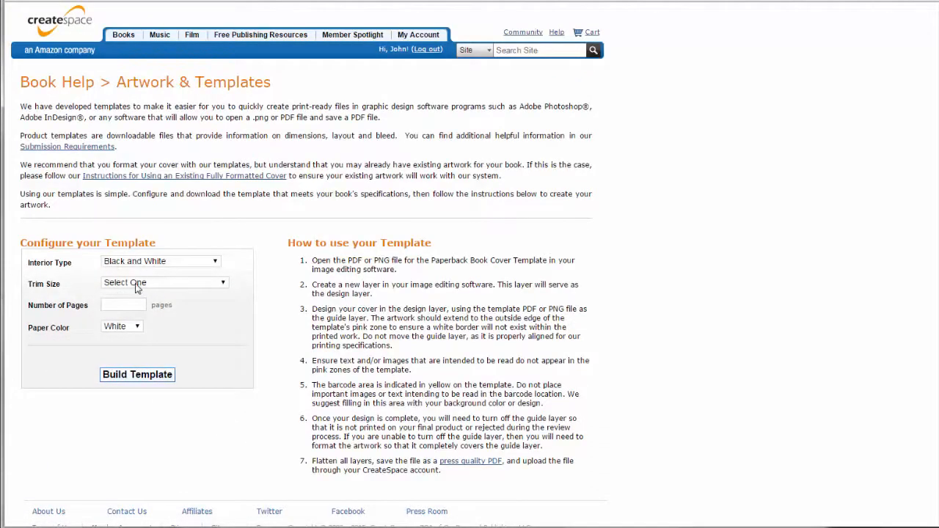
Check the interior type and trim size choices offered in the template configurator
left_click(195, 263)
left_click(195, 263)
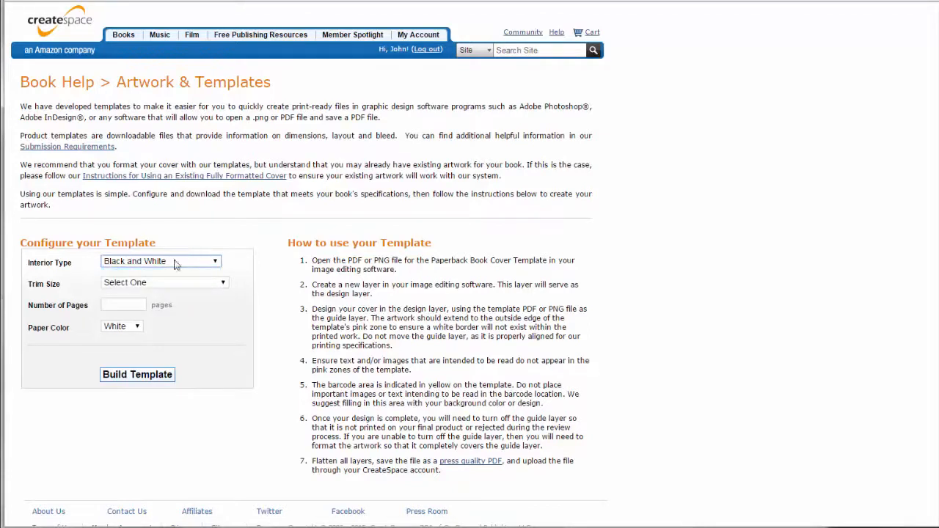
left_click(155, 285)
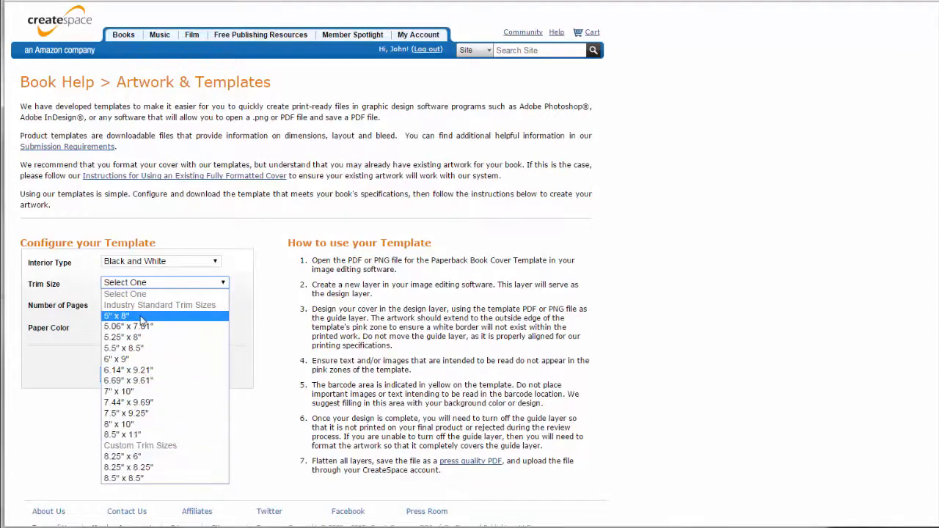
left_click(268, 393)
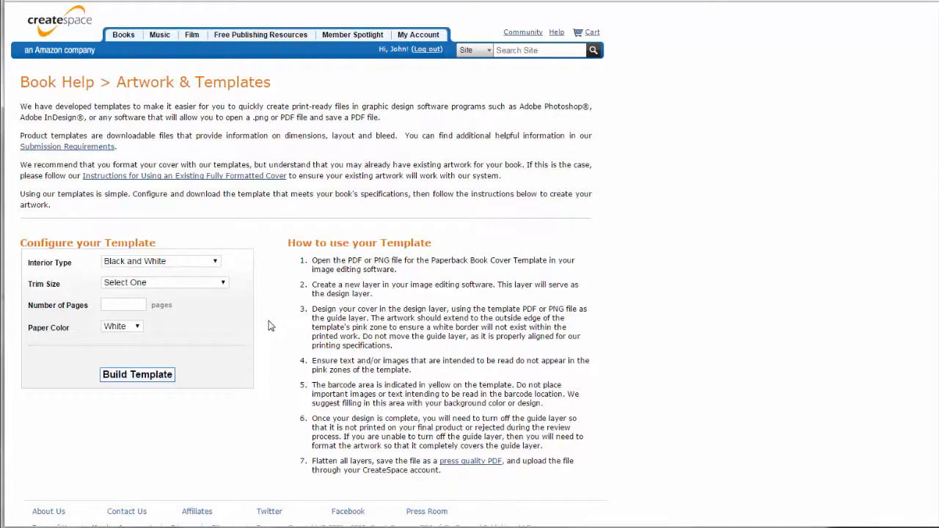
scroll(270, 325, "down", 1)
scroll(271, 325, "up", 1)
Return to the cover PDF guide and examine the example calculations for minimum cover width and height
key("alt+Left")
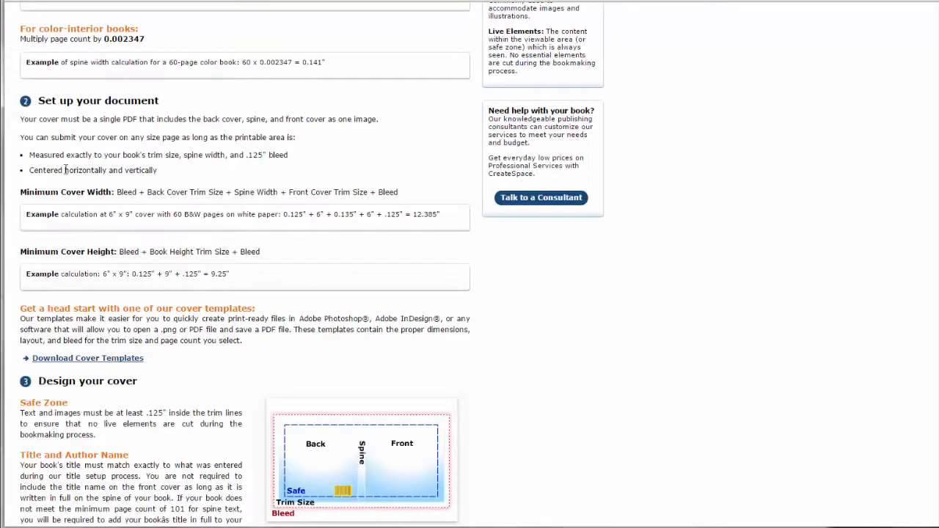
left_click_drag(25, 216, 445, 219)
left_click_drag(256, 272, 23, 268)
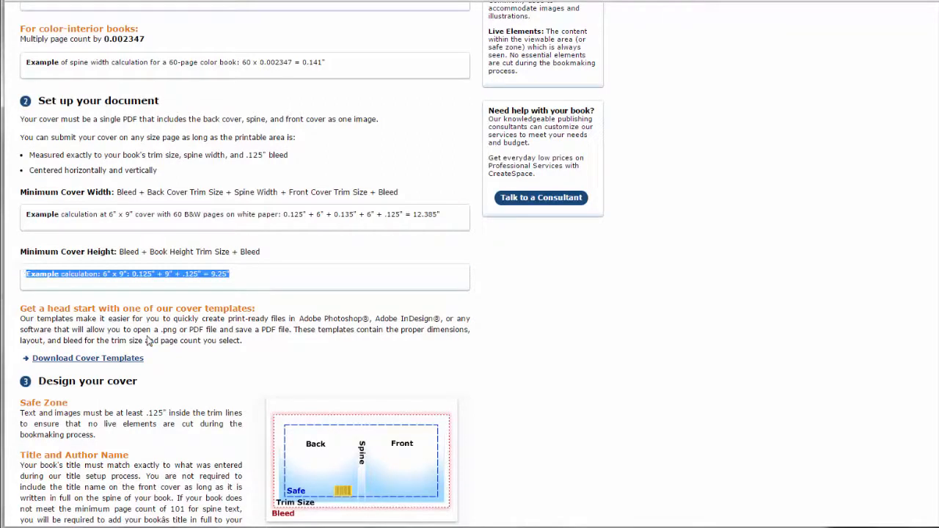
left_click(148, 339)
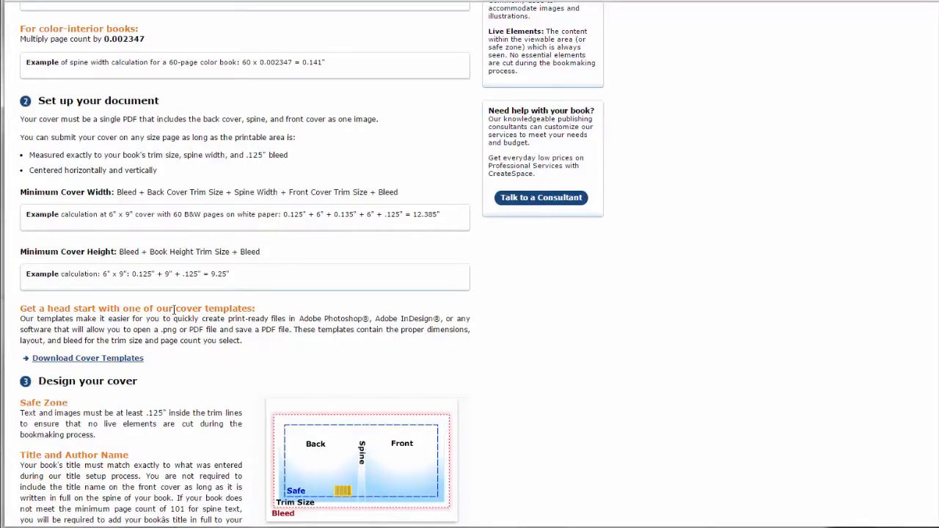
left_click_drag(236, 275, 102, 275)
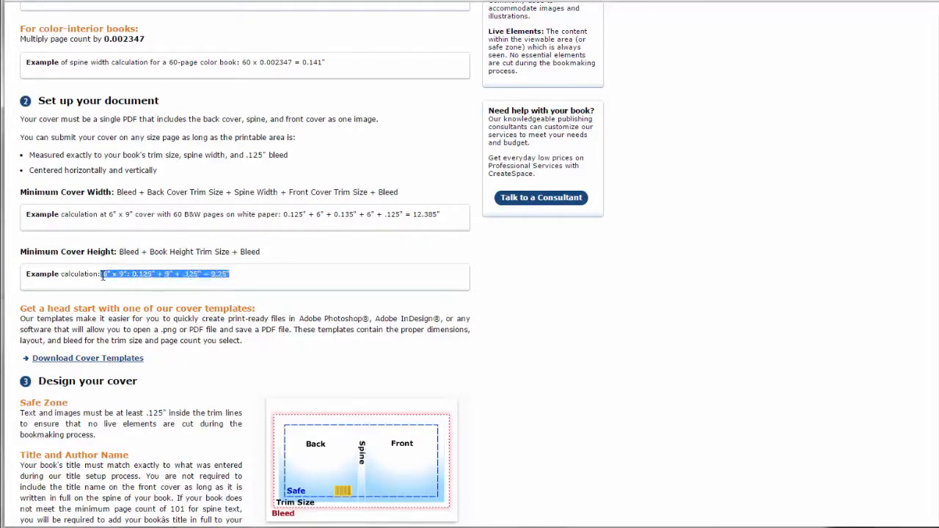
left_click(455, 220)
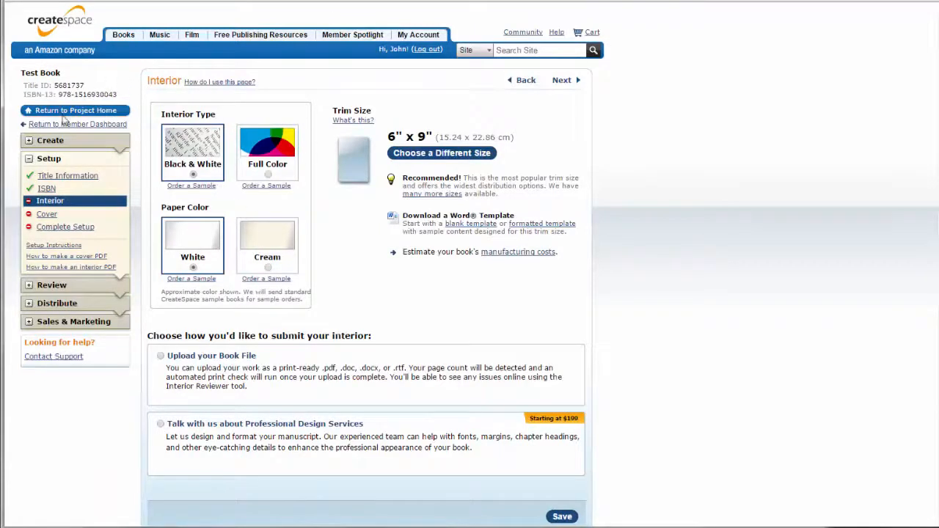
Set the paper color of Test Book's interior to Cream
left_click_drag(62, 74, 21, 72)
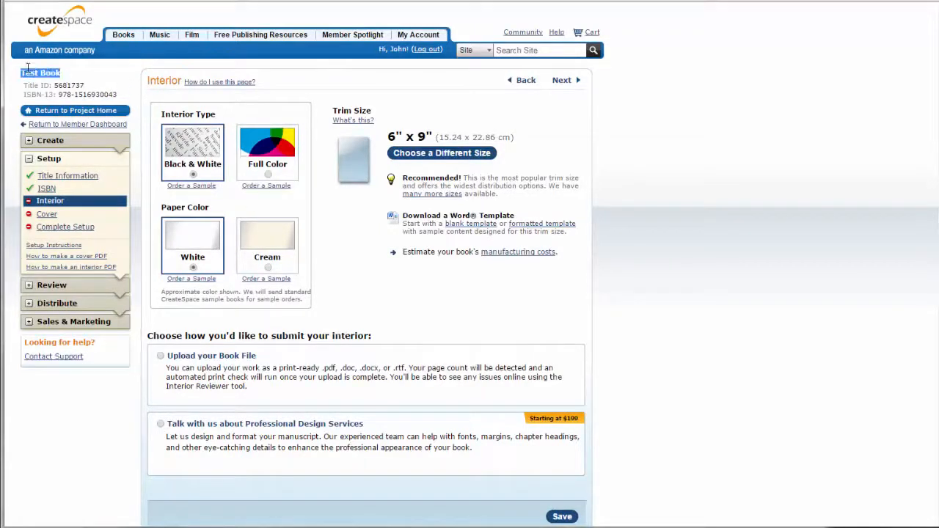
left_click(86, 76)
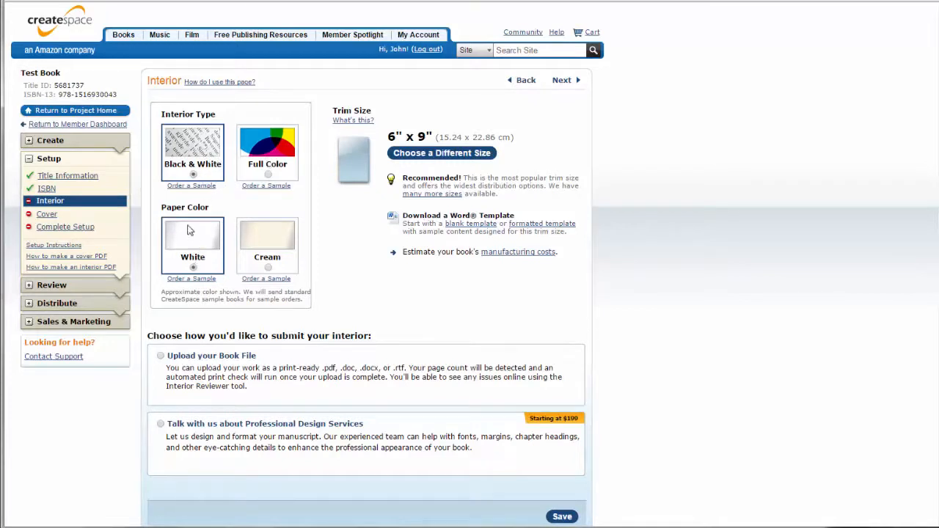
left_click(268, 269)
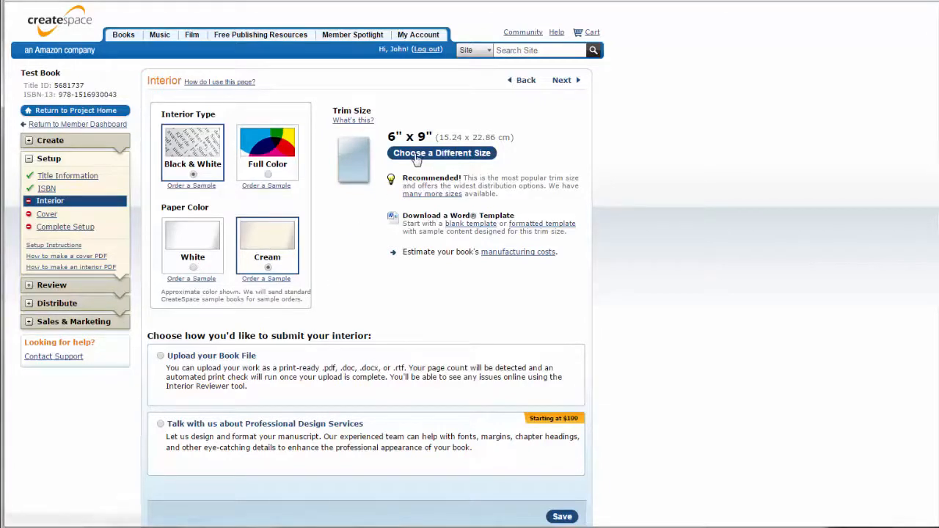
Set a custom trim size of 4.25 inches wide by 6.87 inches high for Test Book
left_click_drag(389, 137, 474, 152)
left_click(546, 165)
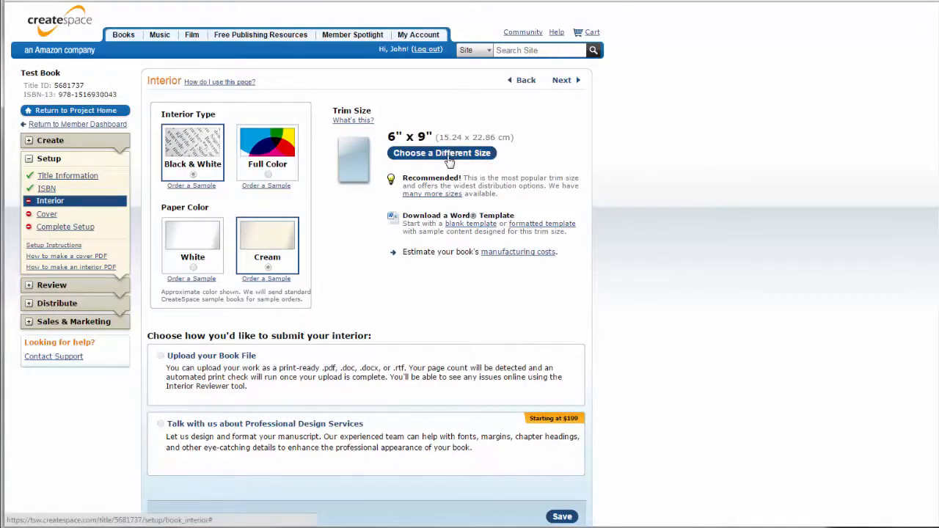
left_click(449, 159)
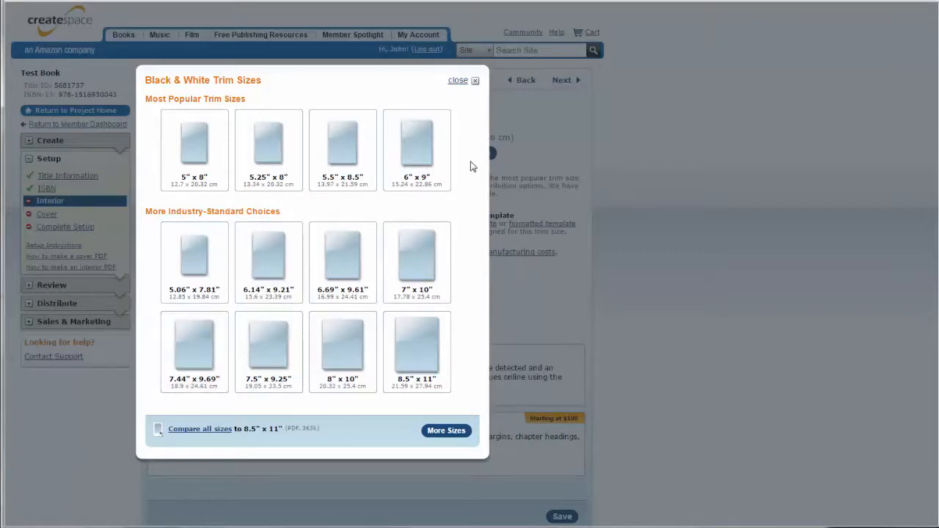
left_click(447, 431)
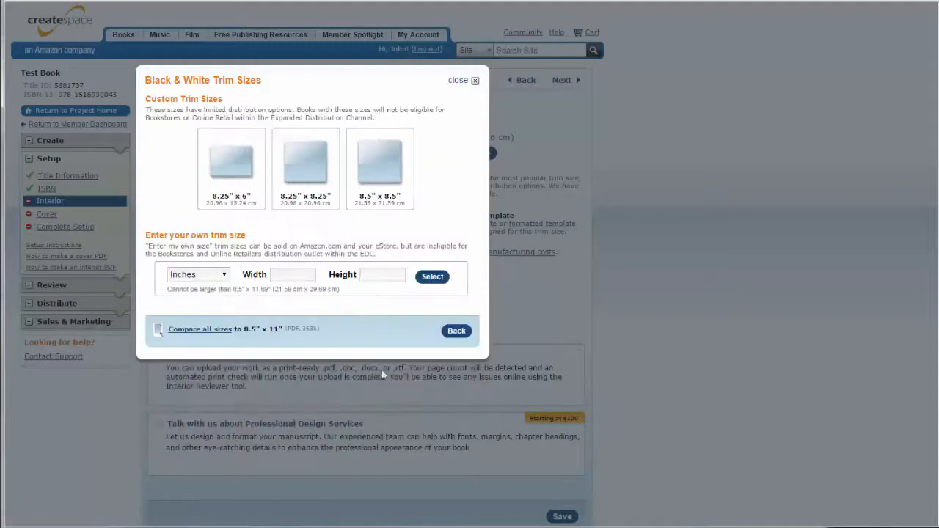
left_click(295, 277)
type("4.25")
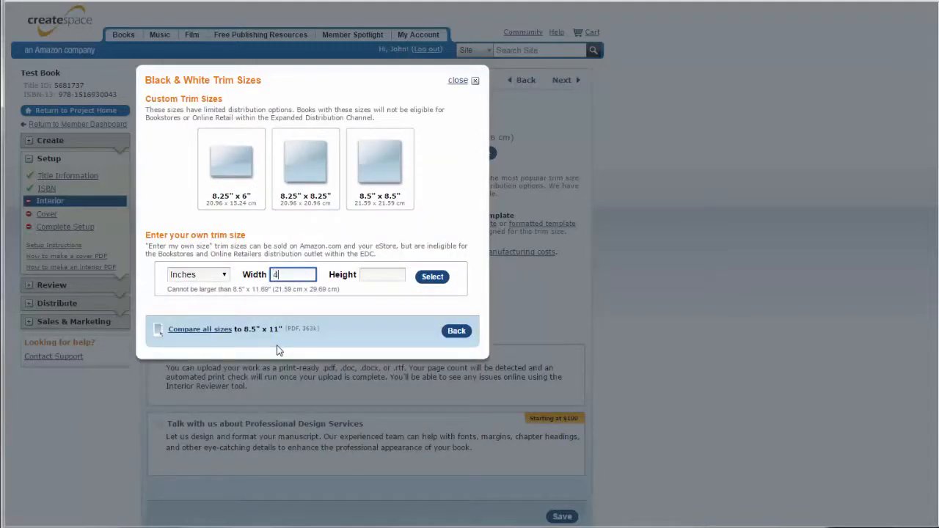
left_click(369, 273)
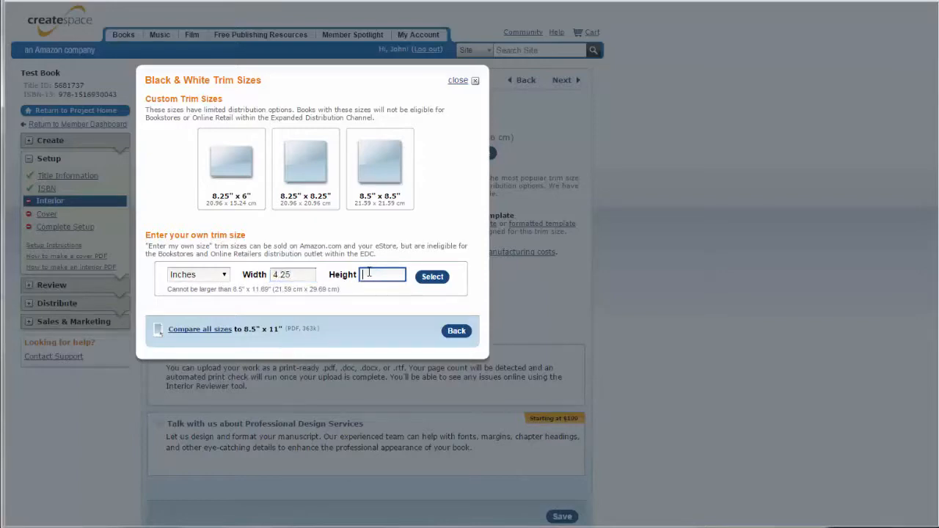
type("6.87")
left_click(432, 285)
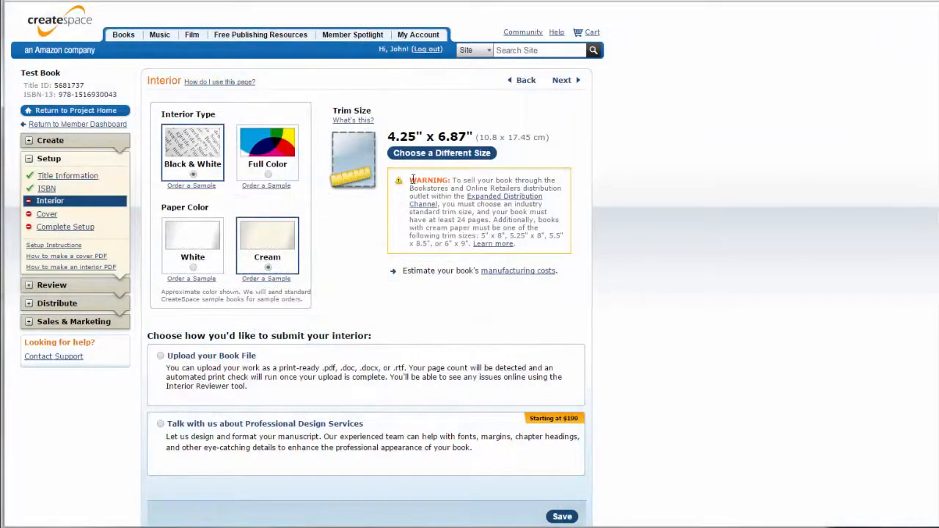
Review the distribution warning and the custom trim size on the Interior page
left_click_drag(408, 180, 529, 243)
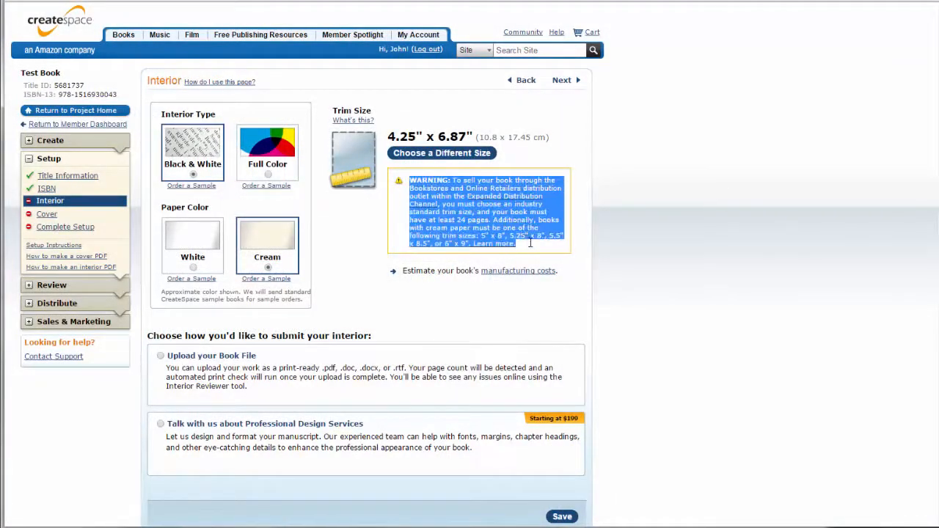
left_click(492, 309)
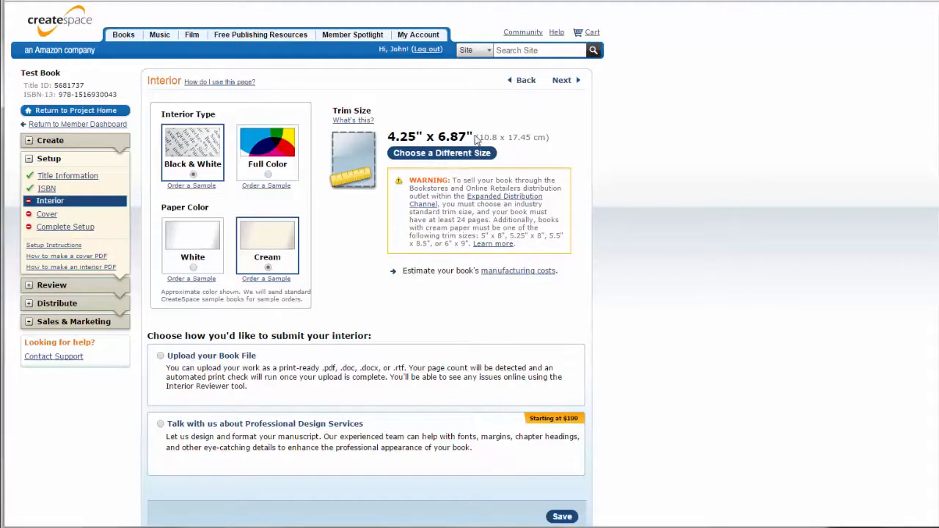
left_click_drag(469, 136, 387, 137)
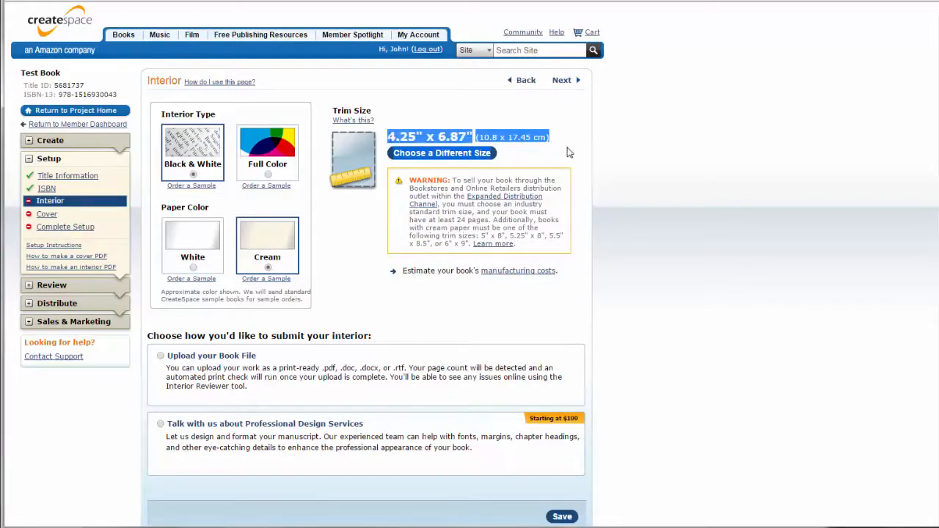
left_click(569, 152)
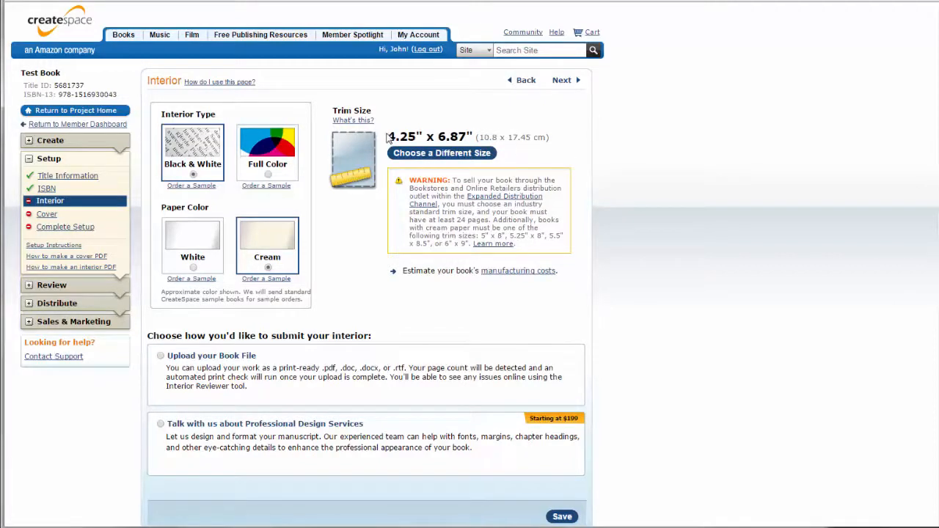
left_click_drag(388, 137, 472, 135)
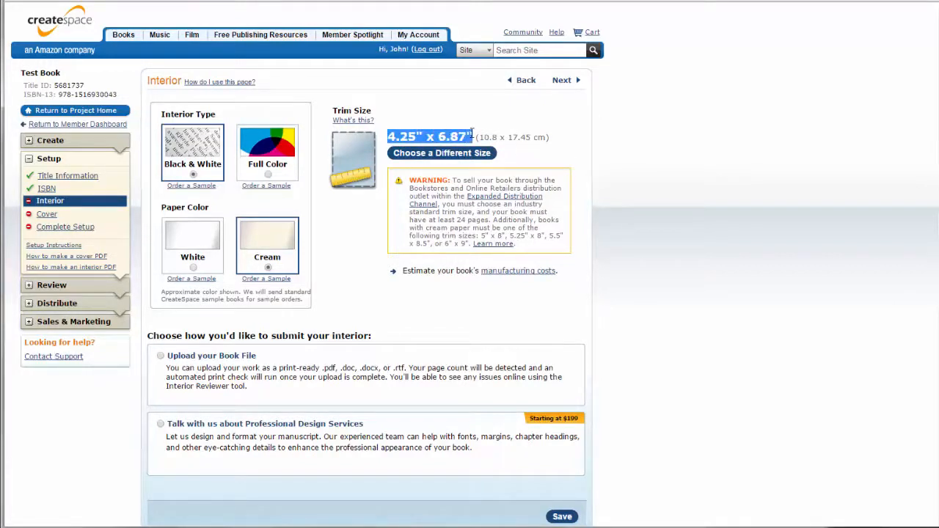
left_click(562, 154)
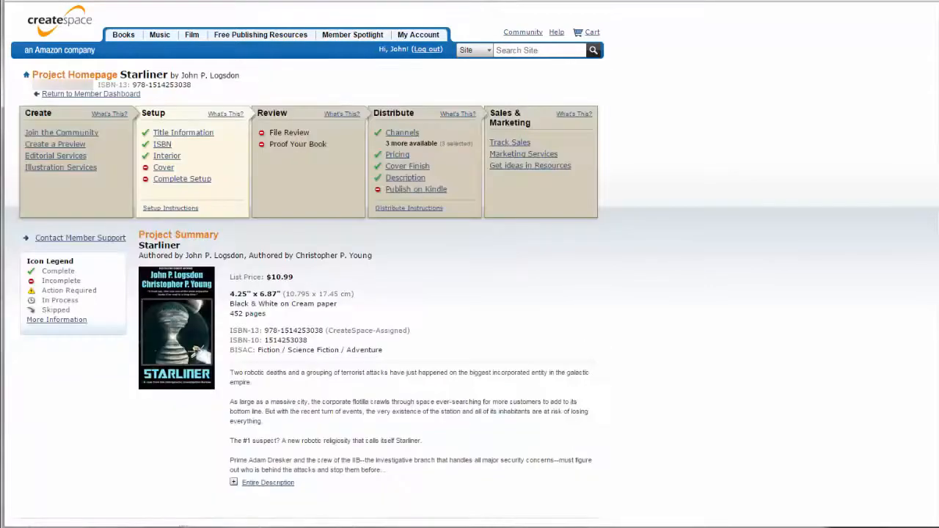
Check the page count and trim size in the Starliner project summary
left_click_drag(270, 317, 232, 315)
left_click(270, 318)
double_click(233, 315)
left_click(233, 315)
left_click_drag(243, 315, 231, 315)
left_click(234, 316)
left_click_drag(280, 295, 231, 294)
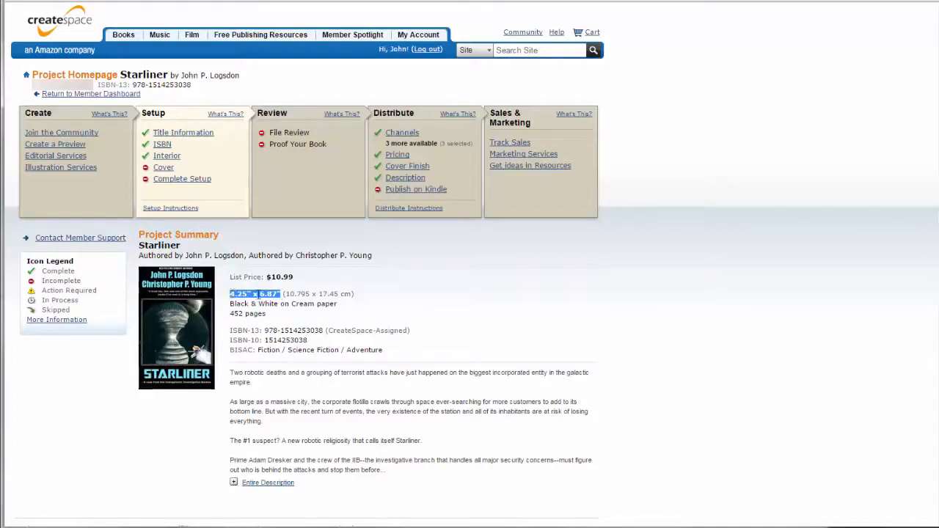
left_click(258, 294)
left_click_drag(267, 314, 229, 314)
left_click(348, 361)
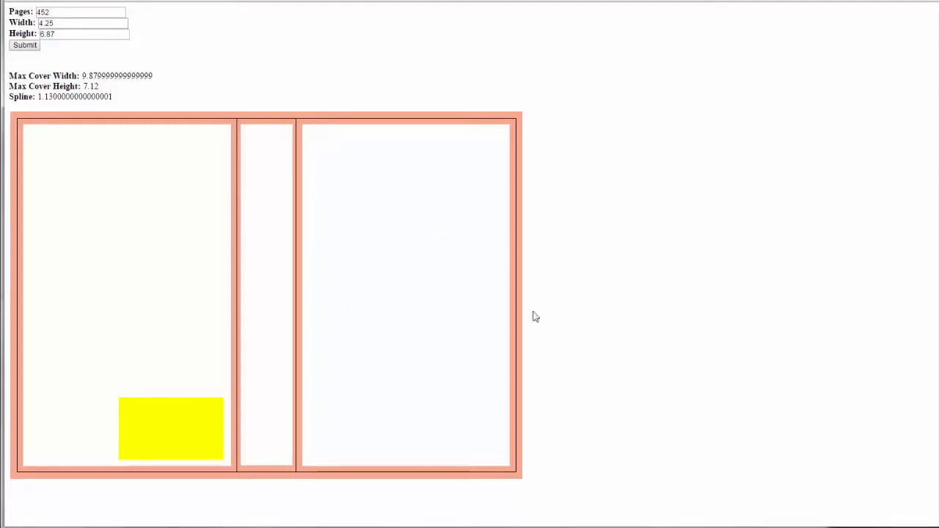
Reload the cover template generator and generate the layout for a 200-page book
double_click(65, 12)
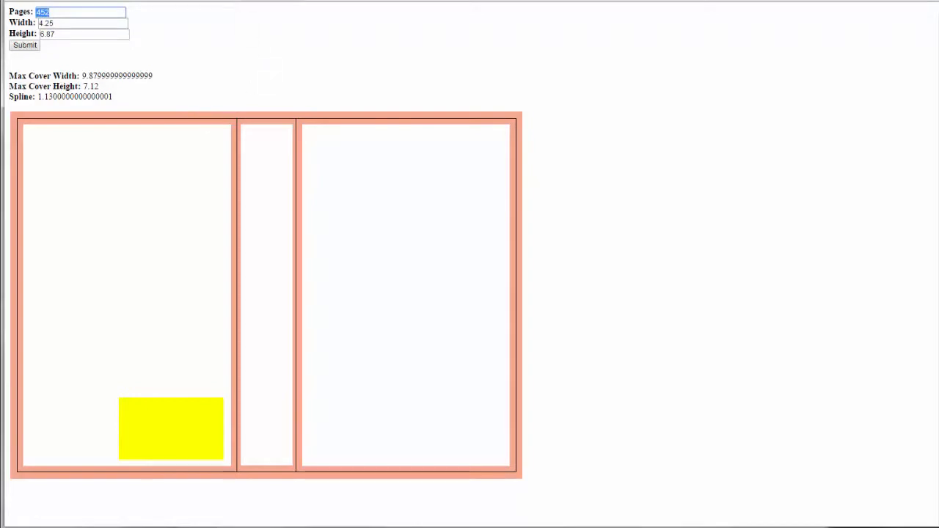
key("F5")
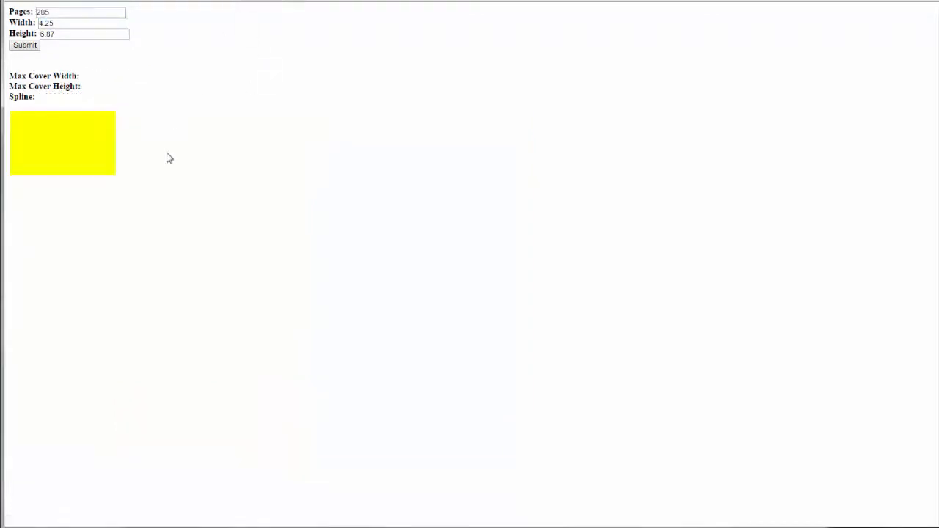
left_click(73, 13)
double_click(51, 12)
type("200")
left_click(26, 47)
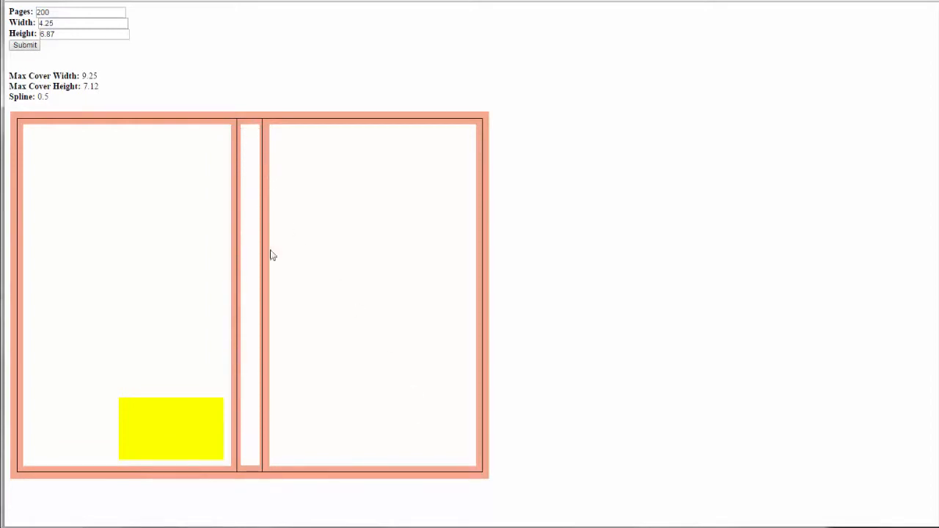
Set the page count to 452 and regenerate the cover template
double_click(63, 11)
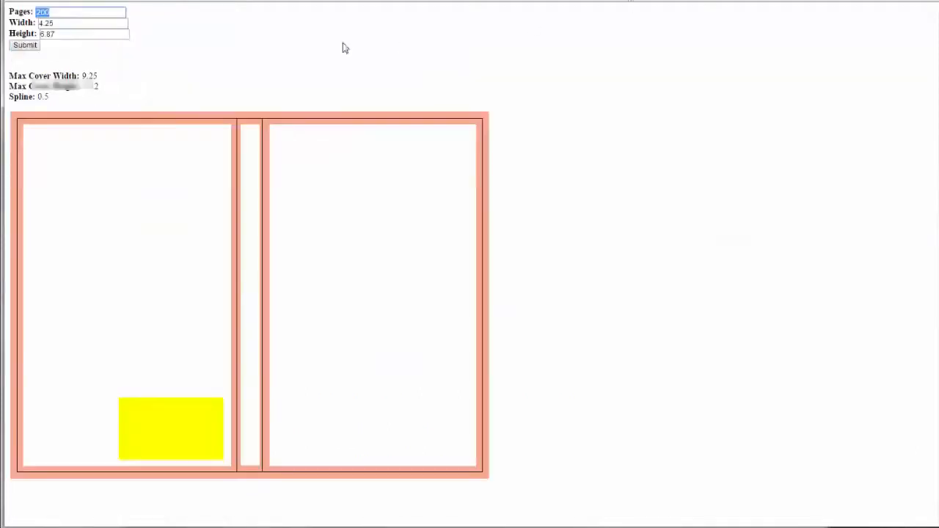
type("452")
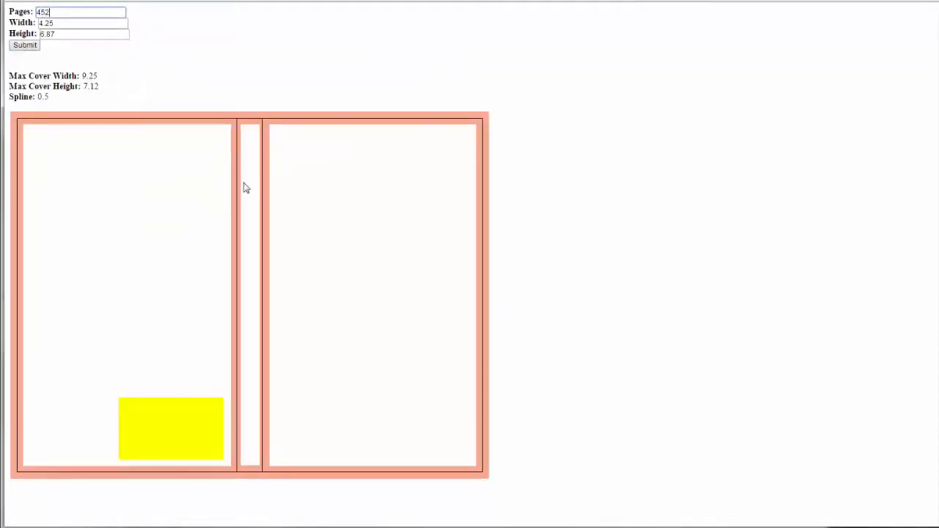
left_click(31, 48)
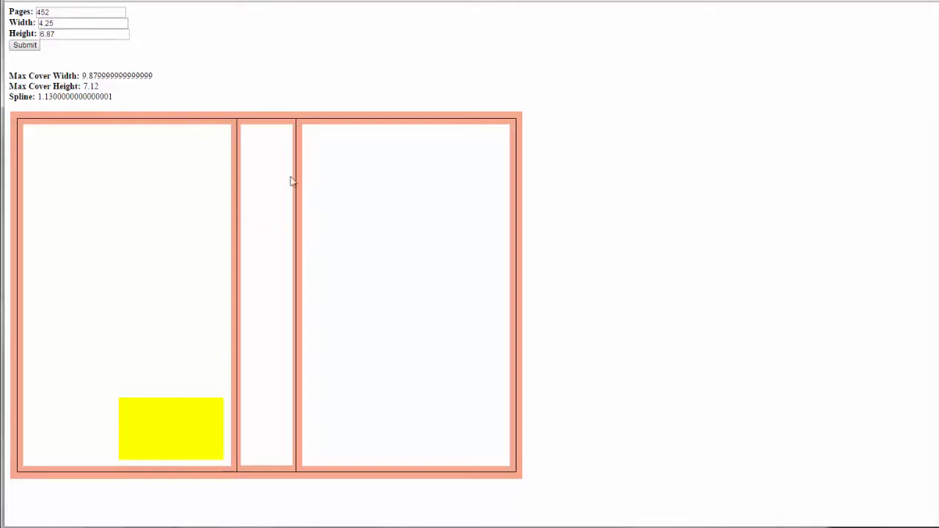
right_click(239, 260)
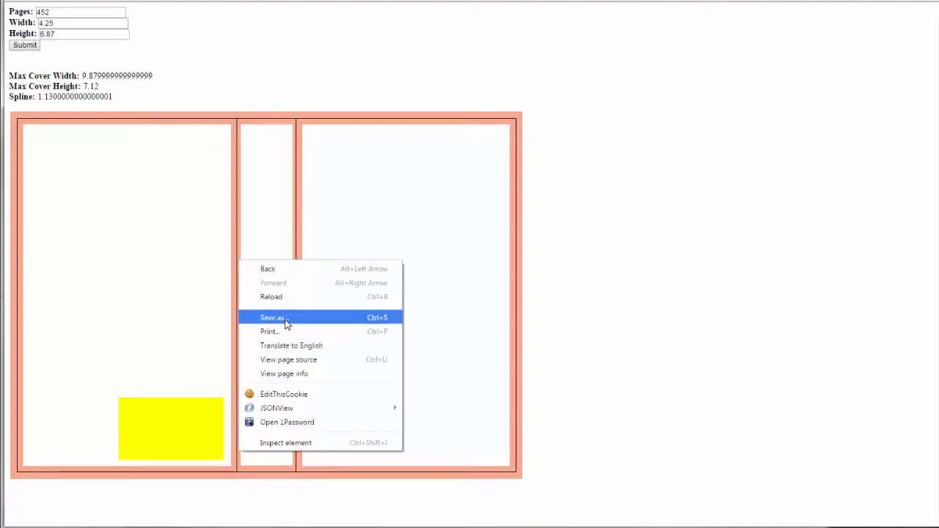
left_click(225, 210)
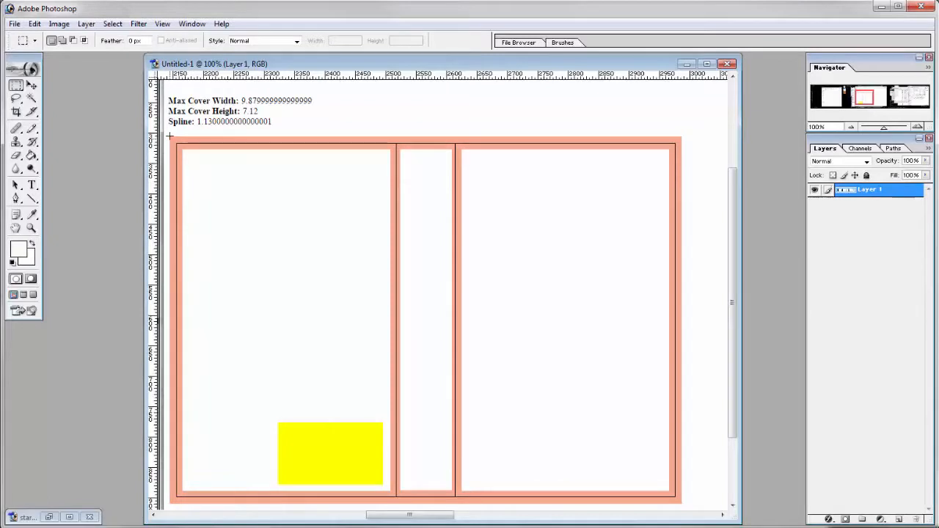
In Photoshop, copy the full cover template including its outer border from the screenshot into a new document and enlarge its window
left_click_drag(170, 136, 681, 505)
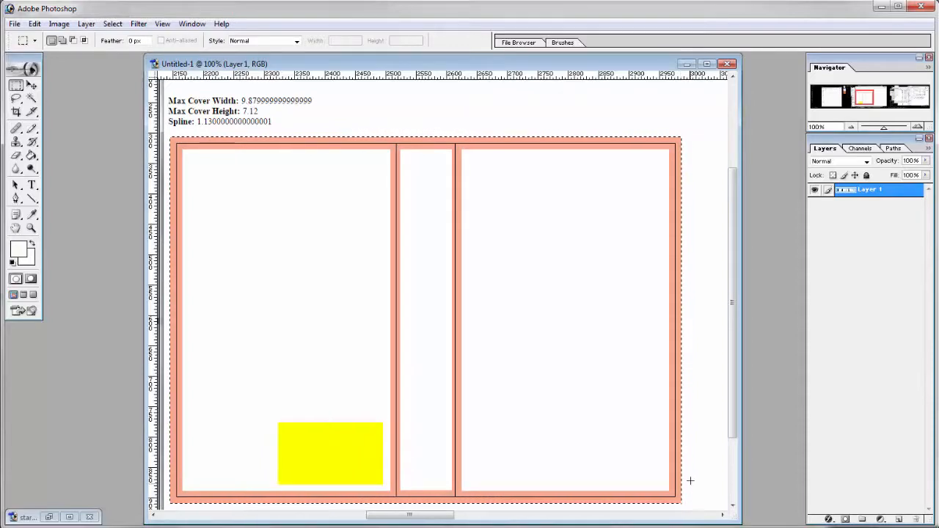
key("ctrl+n")
key("Return")
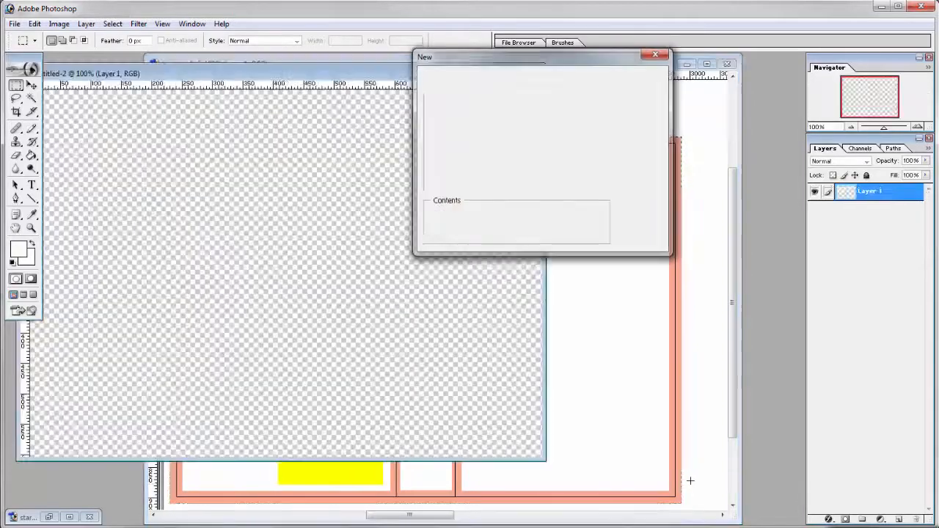
key("ctrl+v")
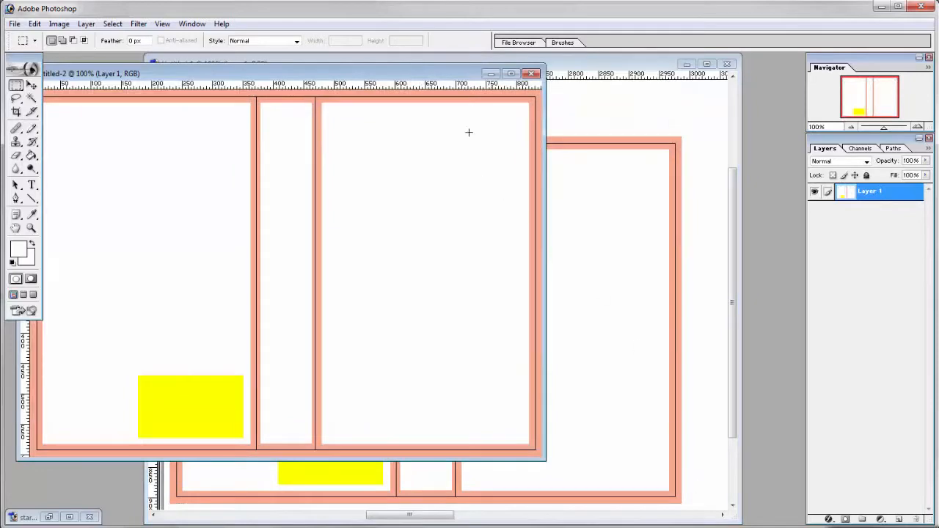
left_click_drag(411, 76, 487, 70)
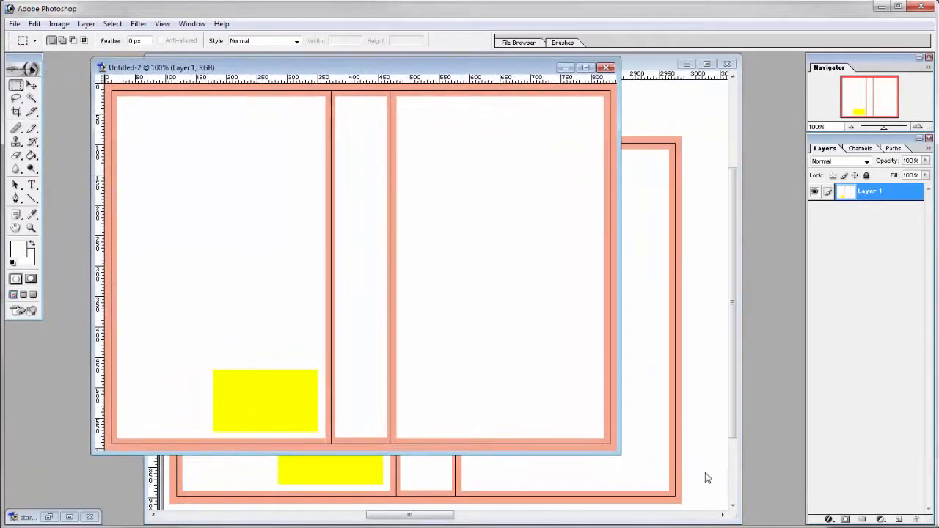
left_click_drag(620, 453, 686, 487)
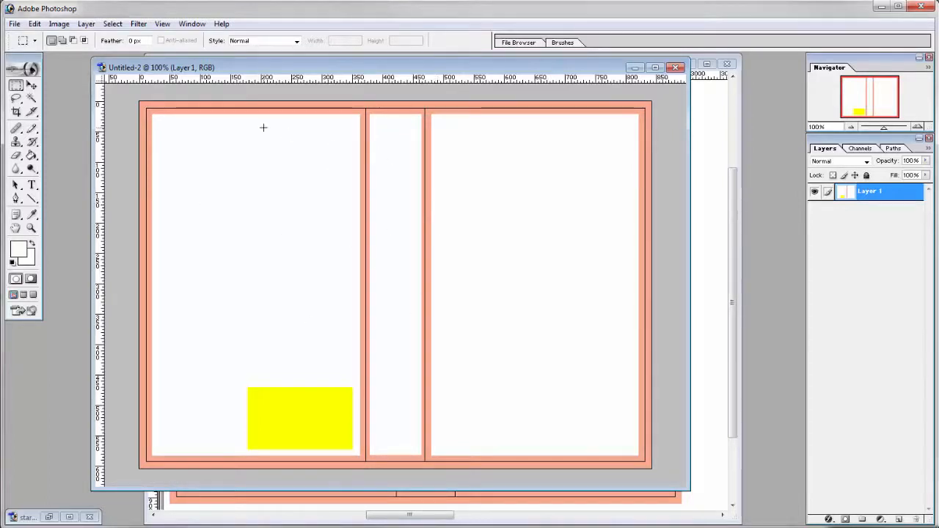
Change the new template document's image resolution to 228 pixels/inch with proportions constrained
left_click(57, 25)
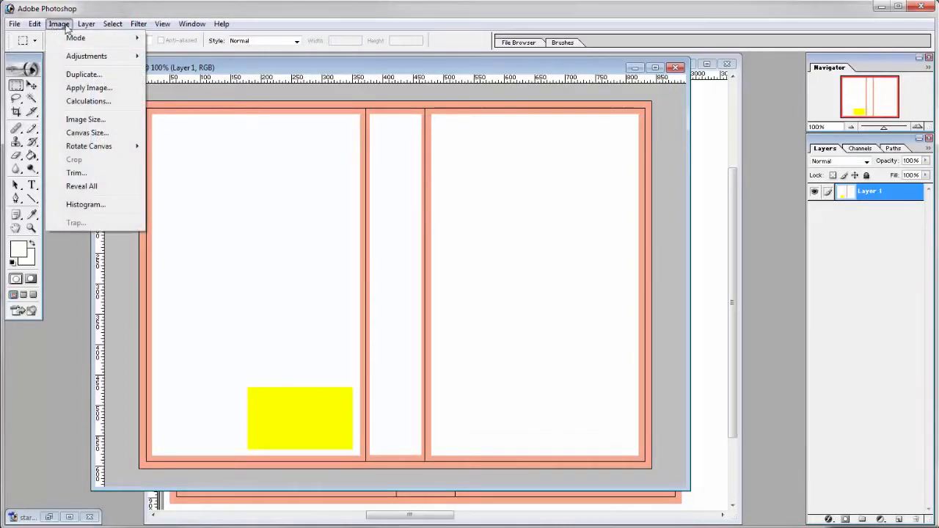
left_click(73, 120)
left_click_drag(427, 286, 330, 280)
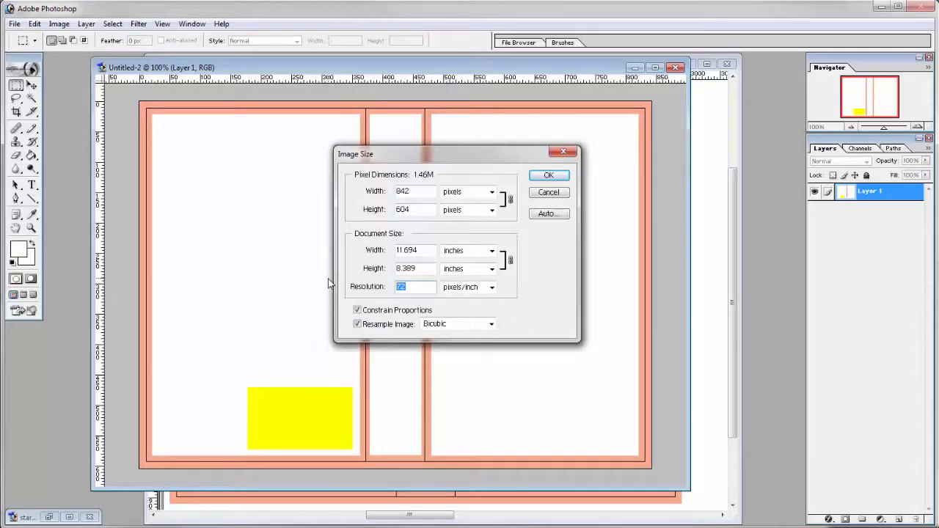
type("228")
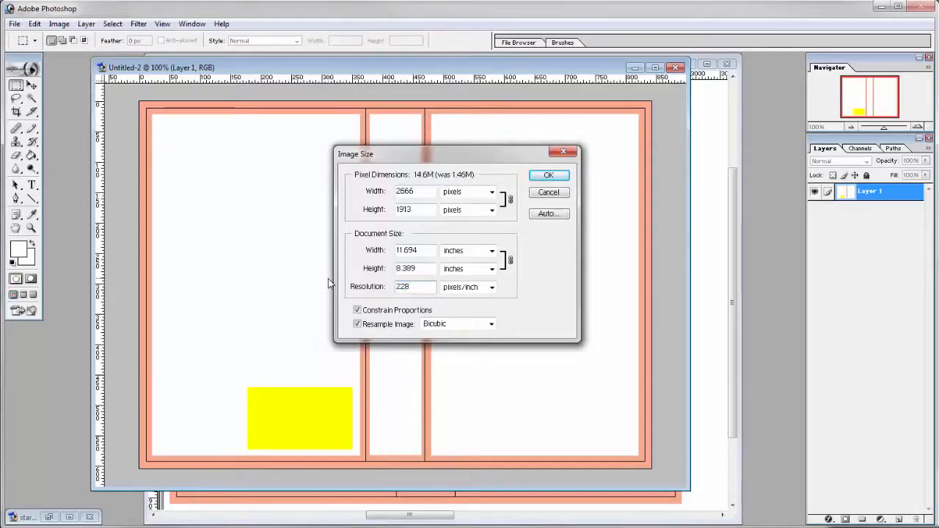
key("Return")
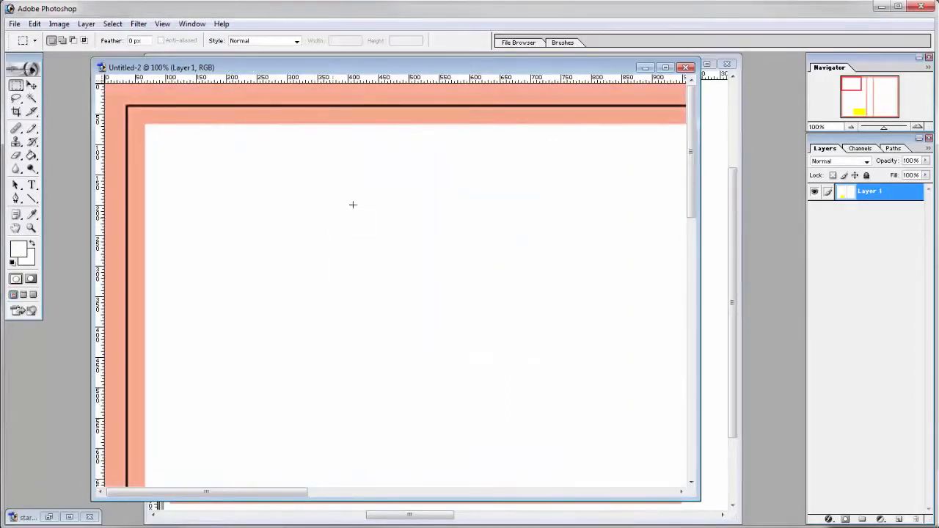
Delete the white back cover, spine and front cover areas of the template with the Magic Wand, and clear the selection
left_click(850, 128)
left_click(850, 128)
left_click(851, 128)
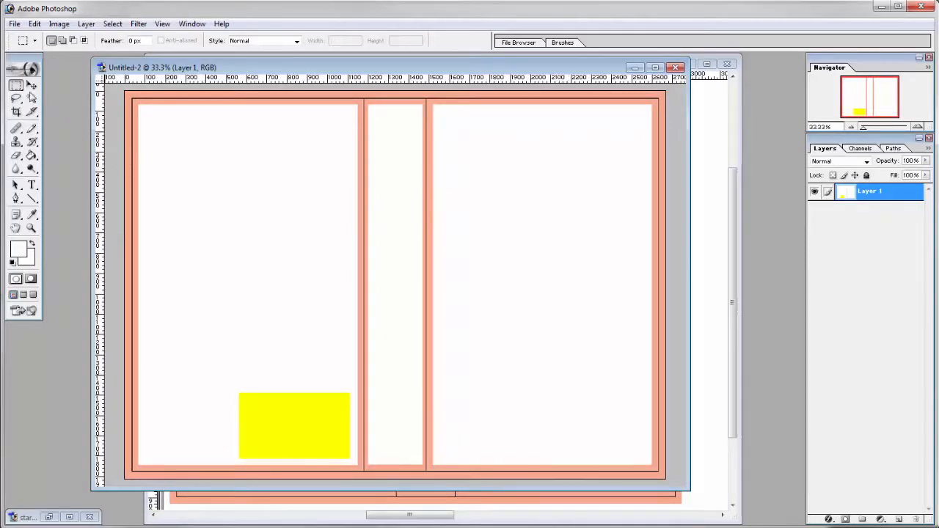
left_click(31, 98)
left_click(283, 216)
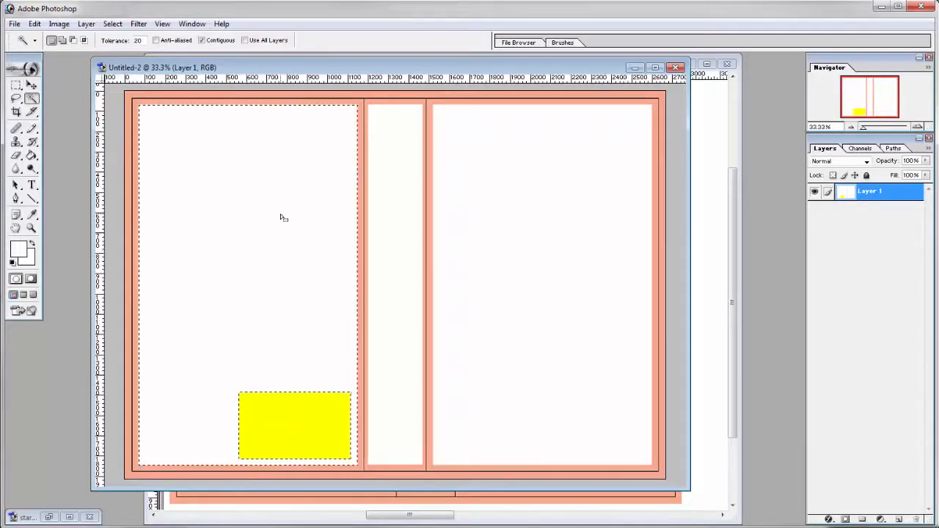
key("Delete")
left_click(385, 213)
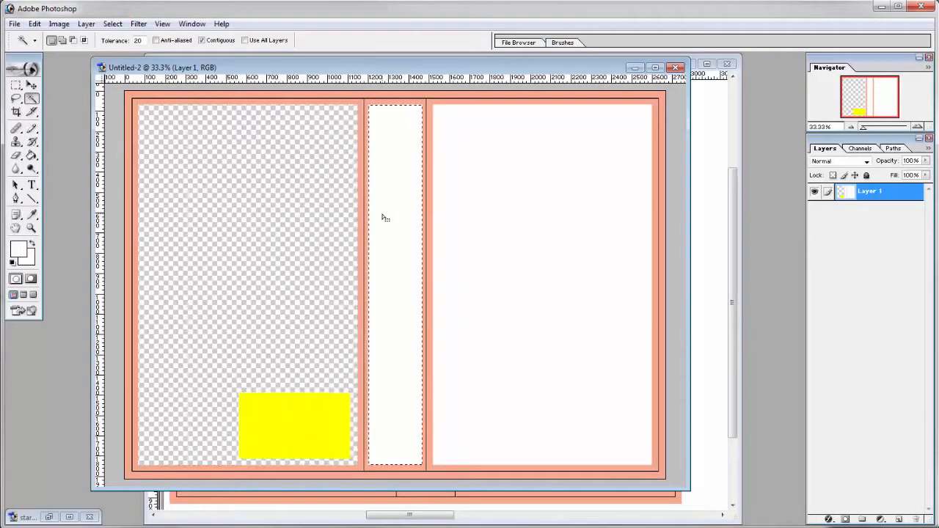
key("Delete")
left_click(473, 224)
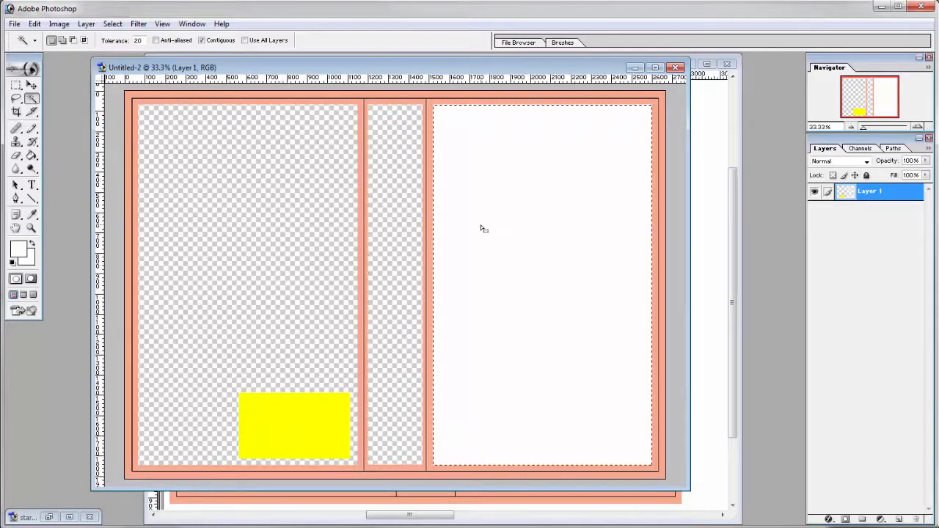
key("Delete")
left_click(16, 85)
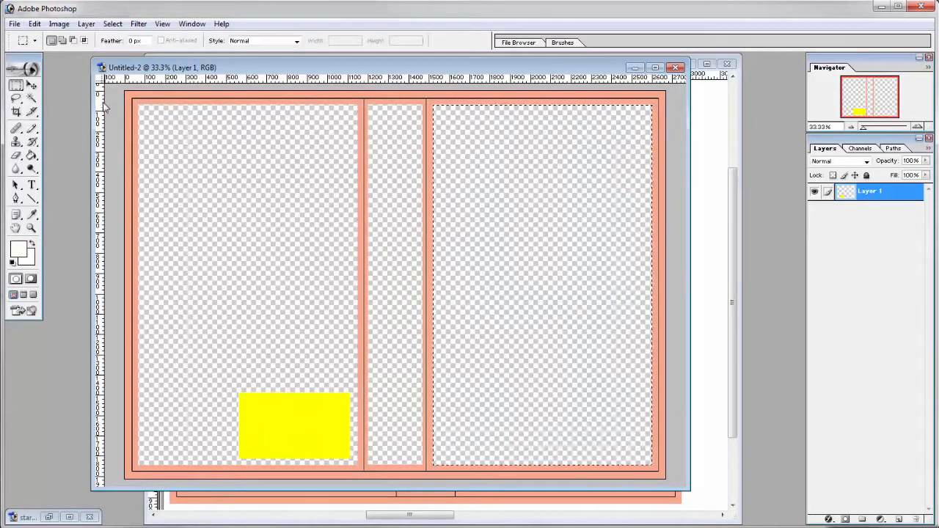
key("ctrl+d")
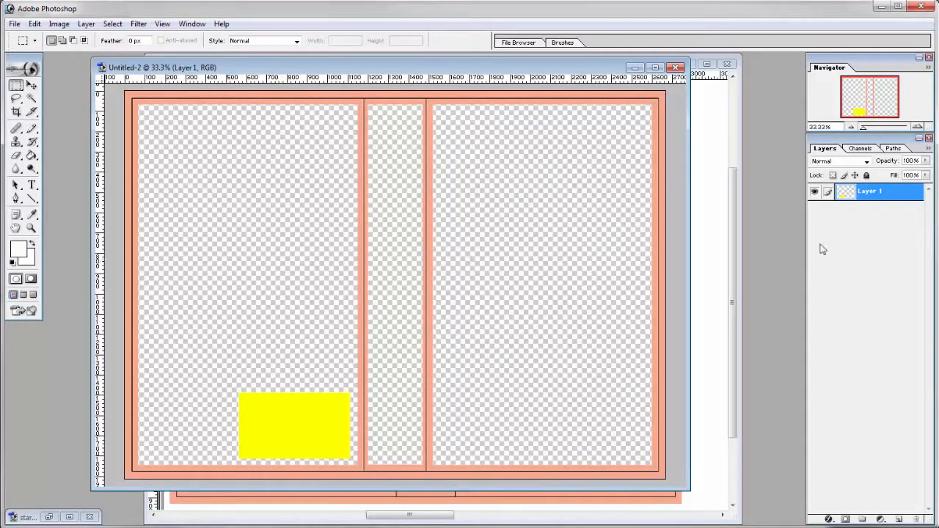
Set the template layer's opacity to 50% in its blending options
double_click(900, 195)
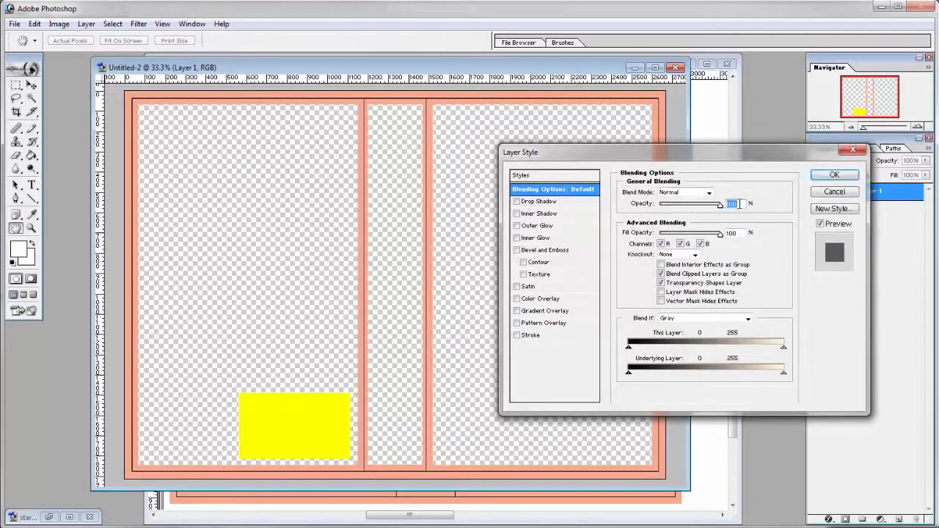
type("50")
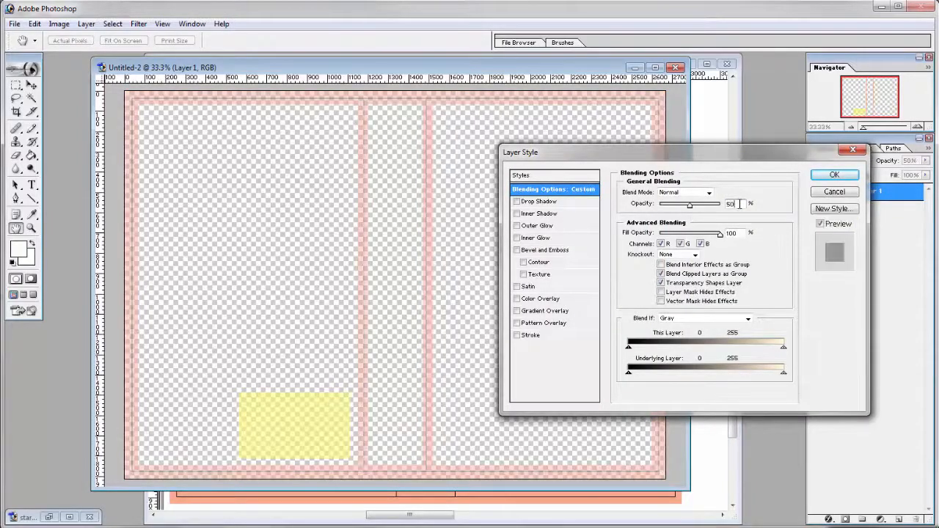
left_click(834, 175)
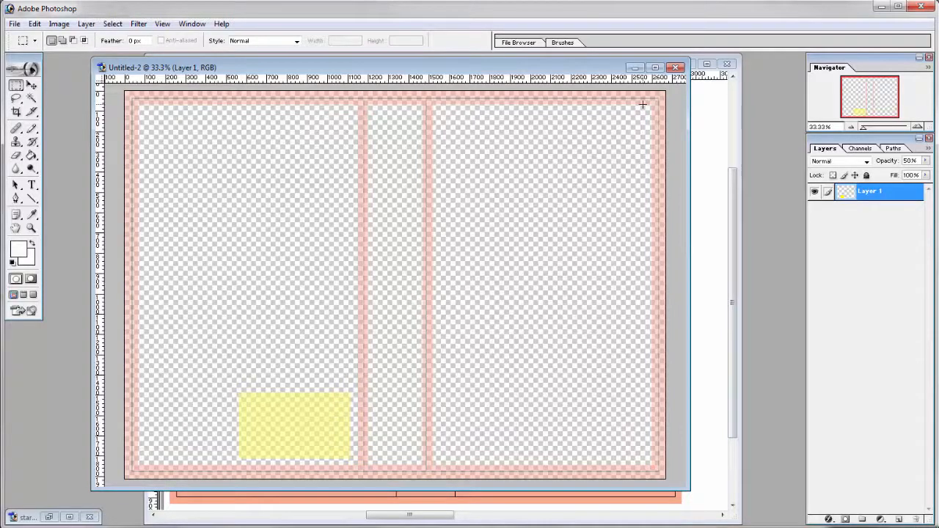
Close the new template document and bring up the minimized starliner_cs.psd cover file
left_click(676, 68)
left_click(476, 207)
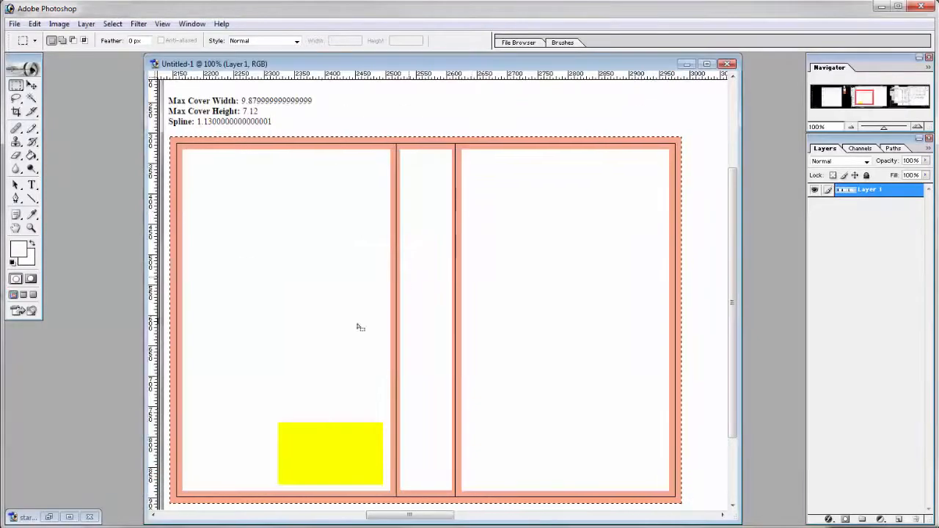
left_click(49, 517)
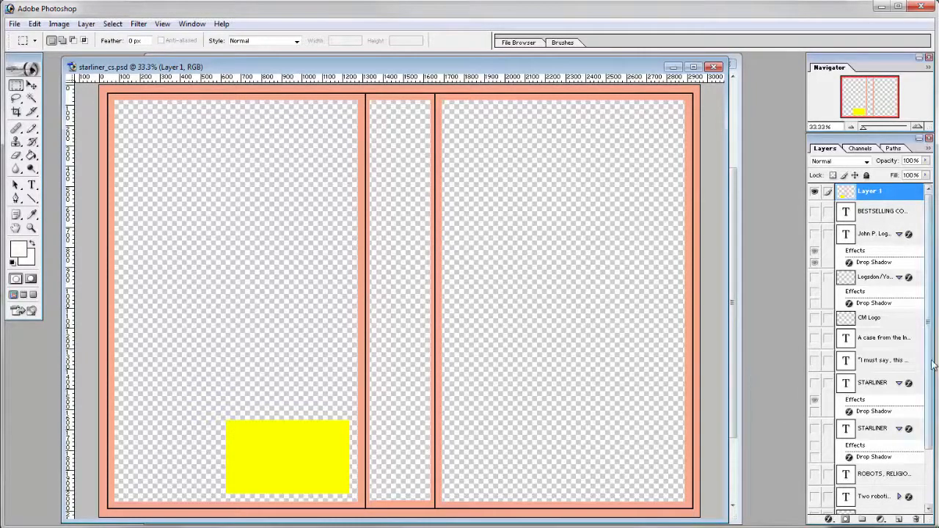
Show the black background Layer 5, the star field Layer 3 and the spaceship artwork Layer 6
left_click_drag(935, 367, 934, 446)
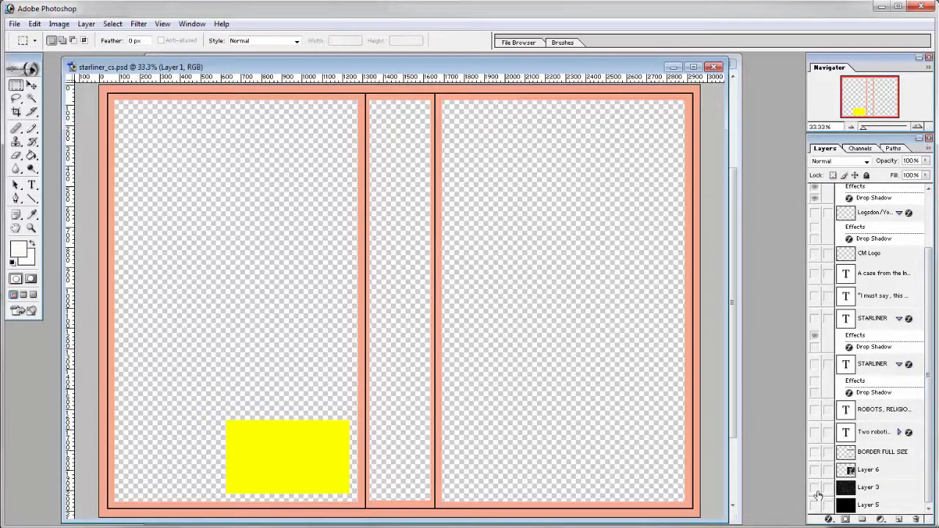
left_click(815, 506)
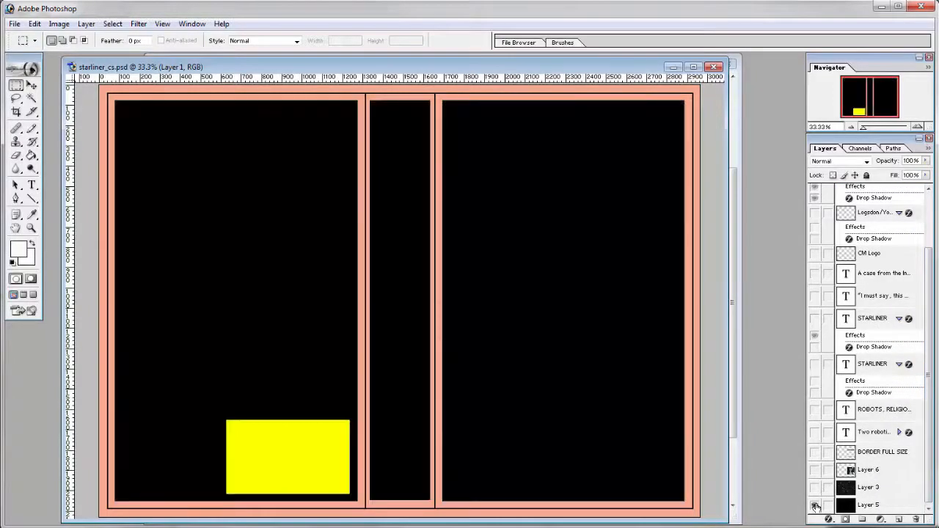
left_click(814, 489)
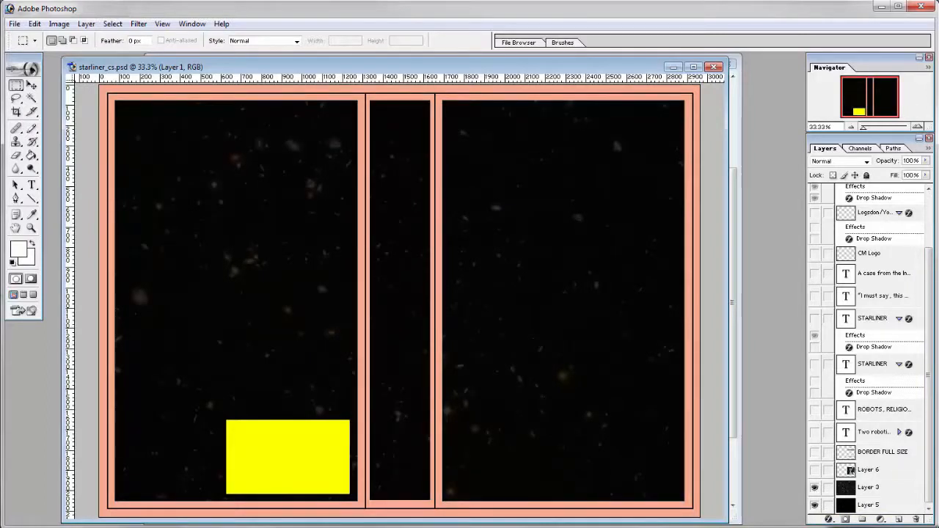
left_click(814, 471)
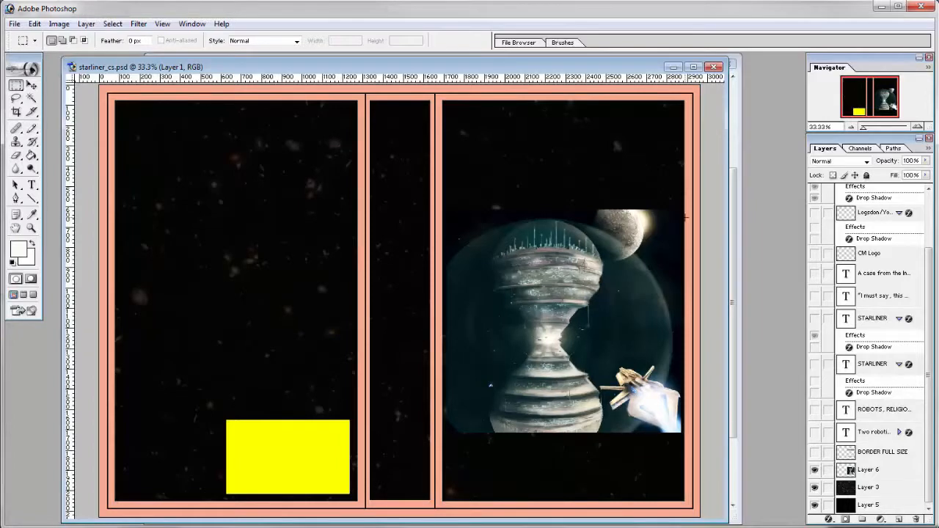
Set the opacity of the template overlay, Layer 1, to 50% in starliner_cs.psd
left_click(928, 206)
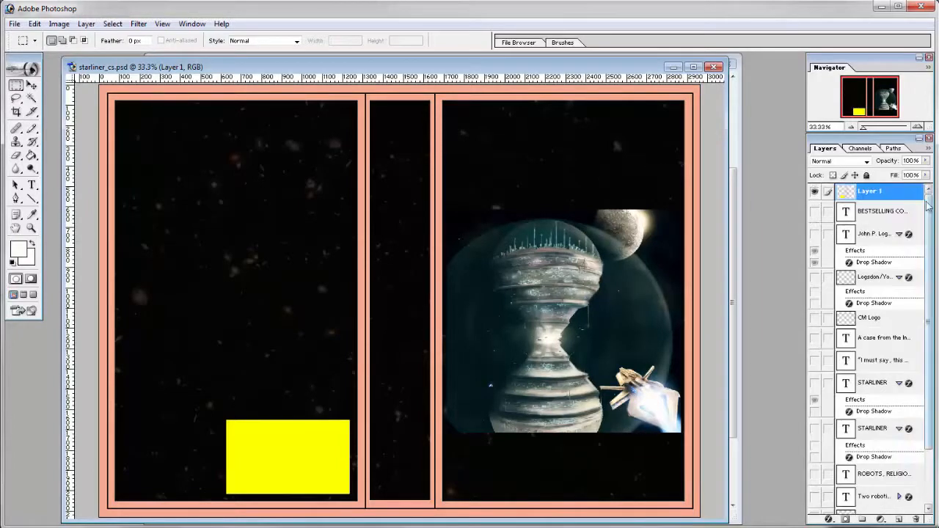
double_click(907, 195)
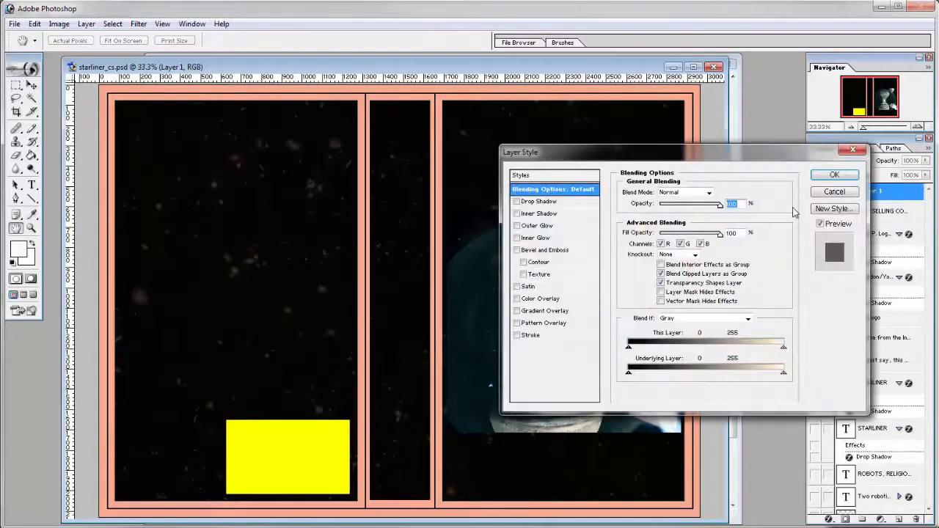
type("50")
key("Return")
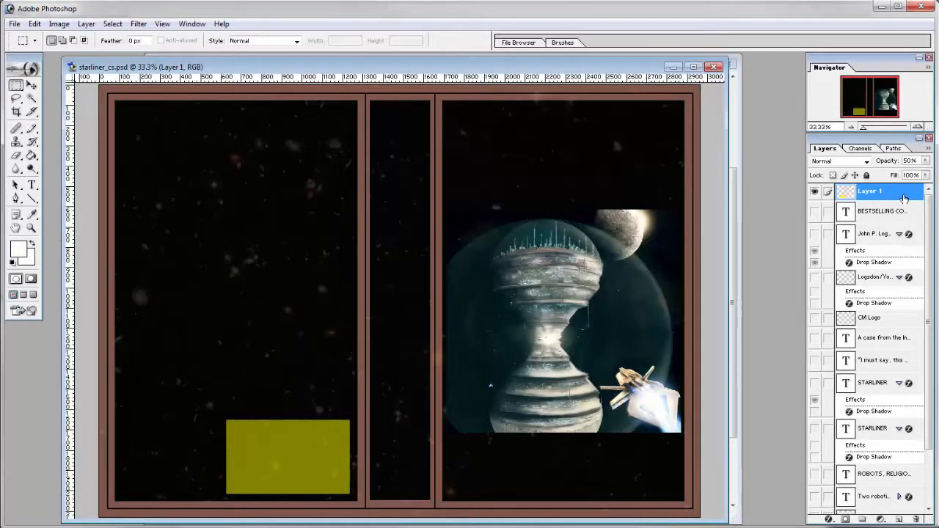
Toggle the Layer 1 template overlay off and on to compare the cover with and without its guides
left_click(815, 192)
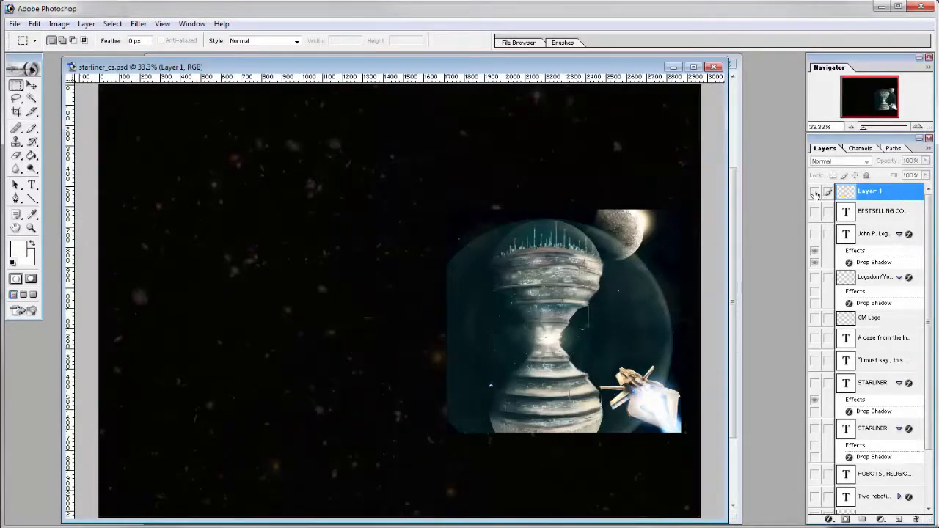
left_click(814, 193)
left_click(814, 192)
left_click(815, 192)
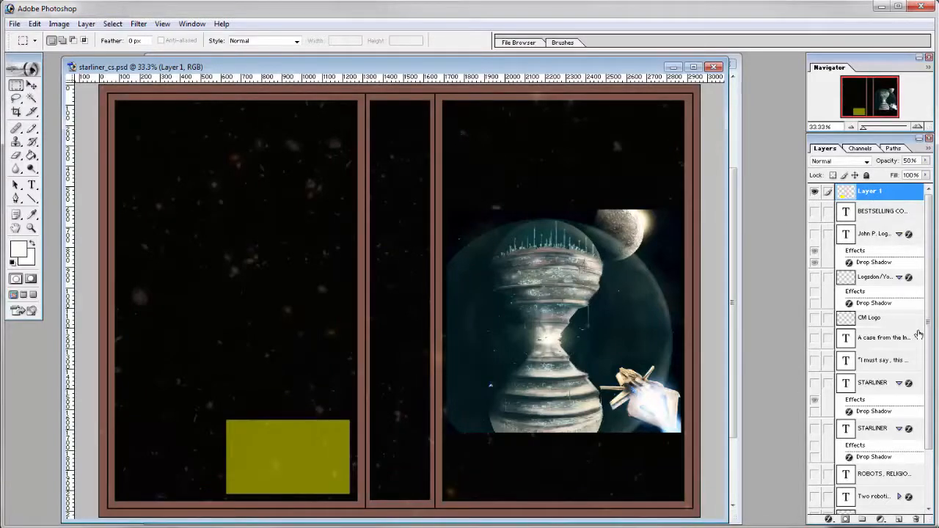
Show the BORDER FULL SIZE layer, the back-cover blurb text and the "ROBOTS, RELIGION, AND MURDER -- OH MY!" heading
left_click_drag(929, 323, 926, 389)
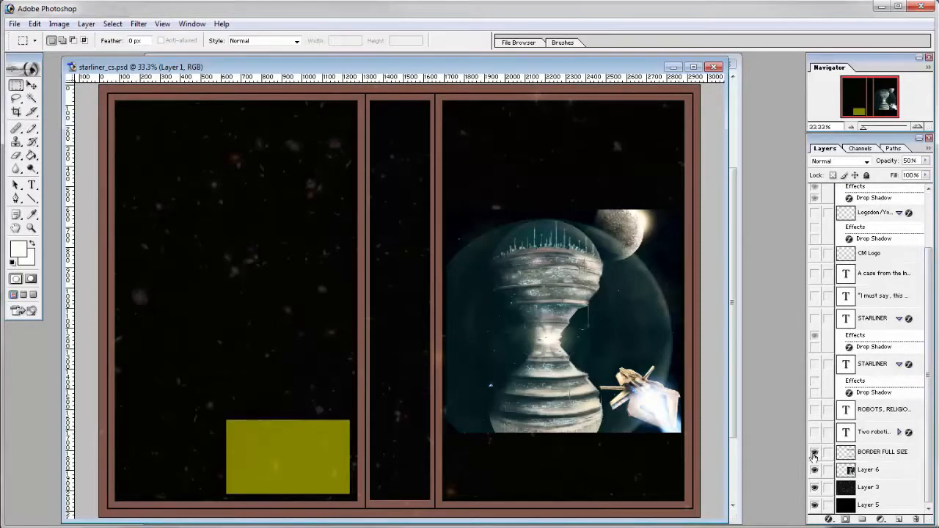
left_click(814, 454)
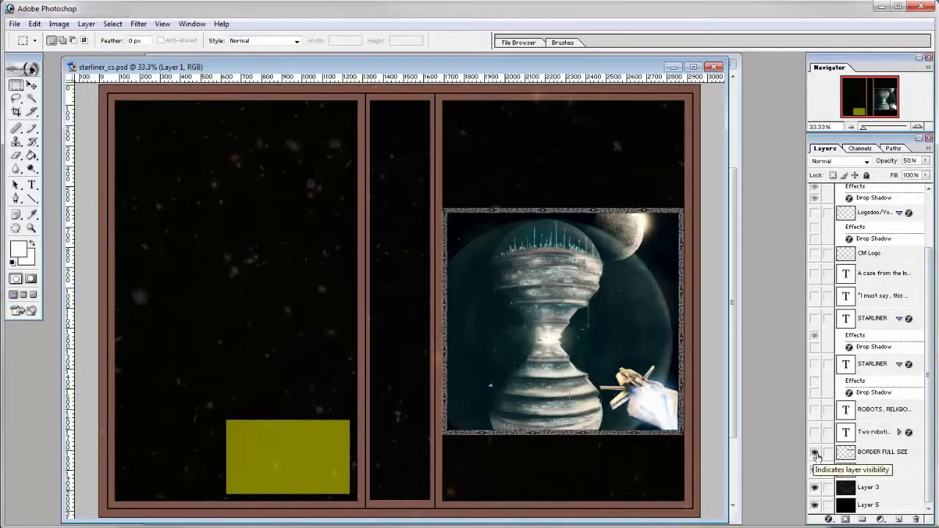
left_click(815, 433)
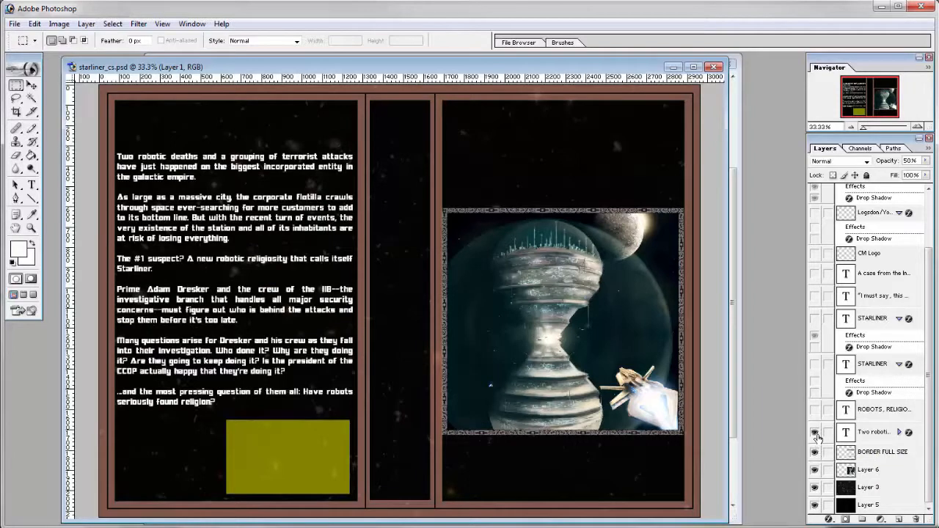
left_click(814, 410)
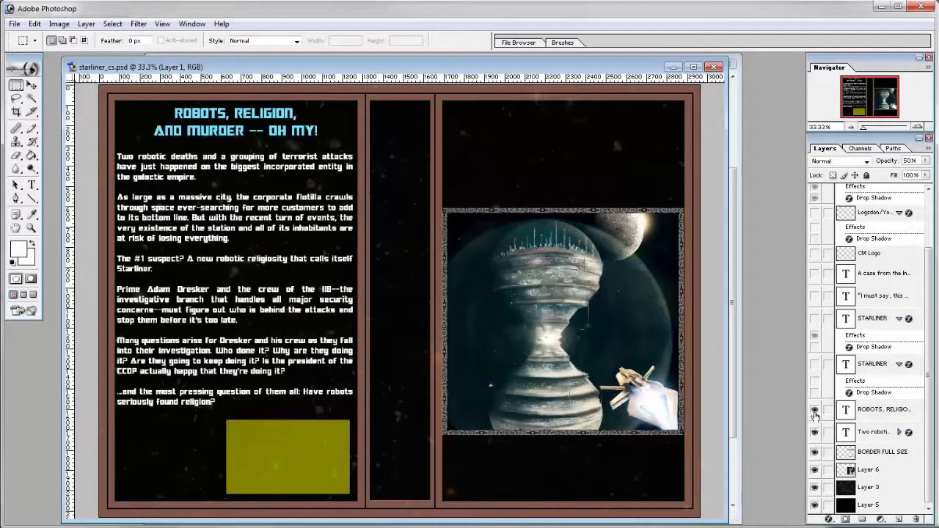
Show the spine and front STARLINER titles, the front-cover review quote and the "A case from the Intergalactic Investigation Bureau" tagline
left_click(814, 365)
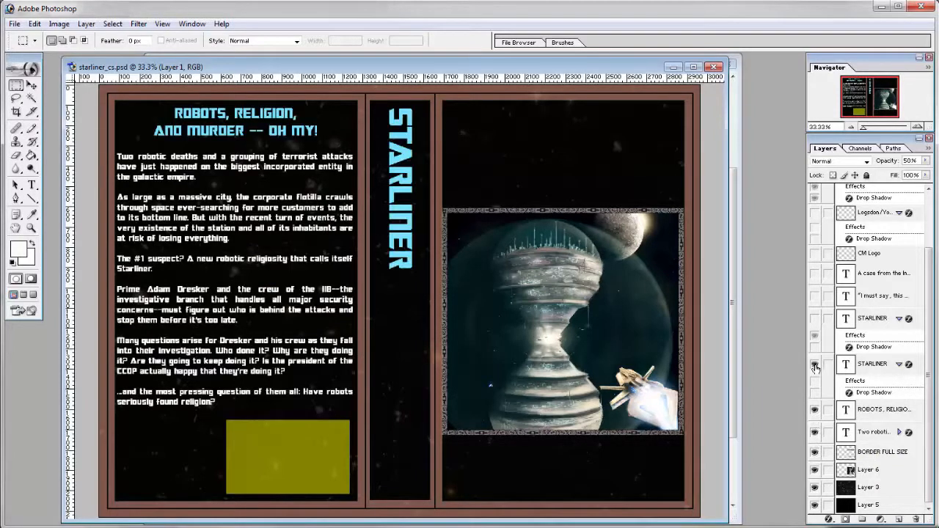
left_click(815, 319)
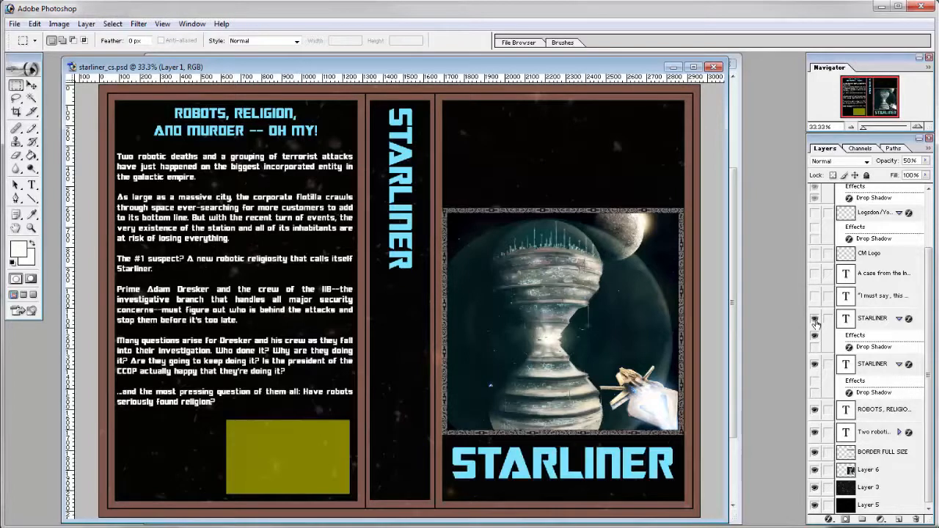
left_click(814, 296)
left_click(815, 273)
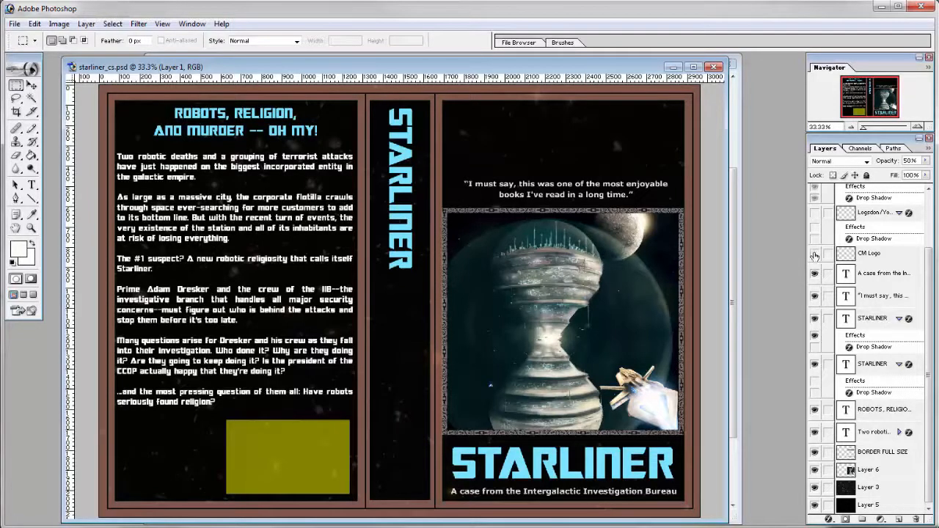
Show the CM Logo, the spine and front-cover author names and the "BESTSELLING COMEDY AUTHORS" line, and hide the Layer 1 template overlay
left_click(815, 254)
left_click(814, 213)
scroll(922, 241, "up", 3)
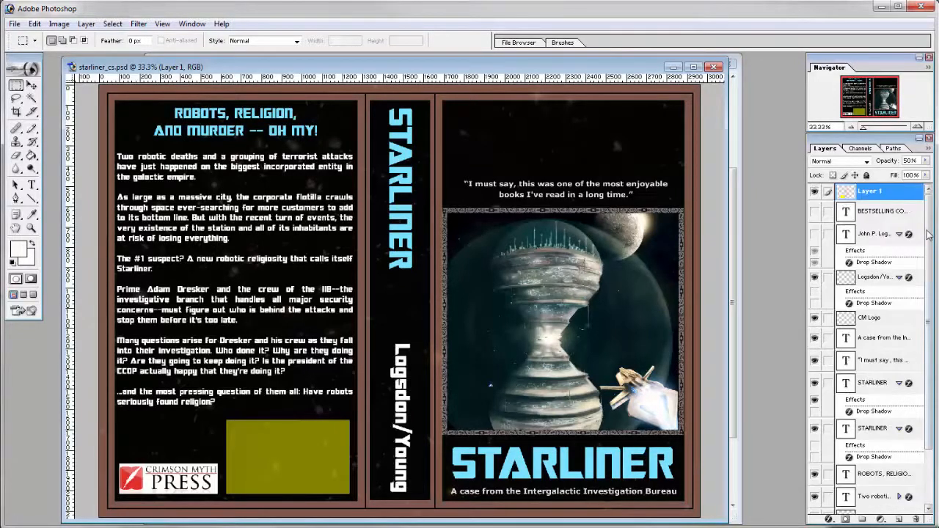
left_click(815, 233)
left_click(814, 212)
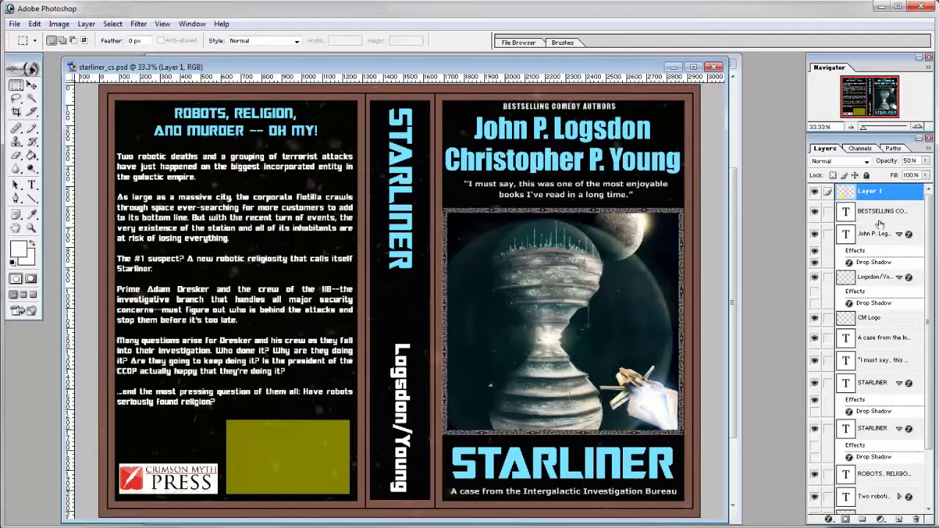
left_click(815, 192)
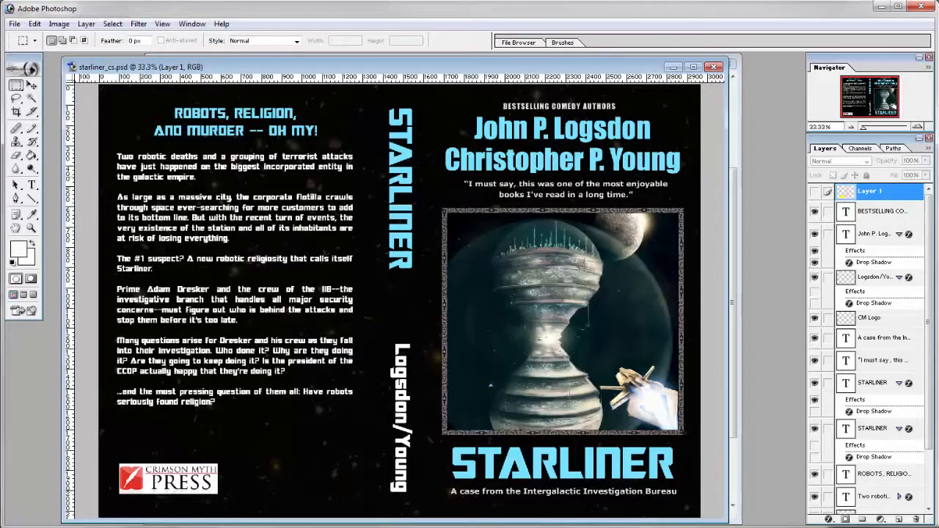
Try to save the cover in the CreateSpace folder as a Photoshop PDF, adding _2 to the name starliner_cs
left_click(14, 23)
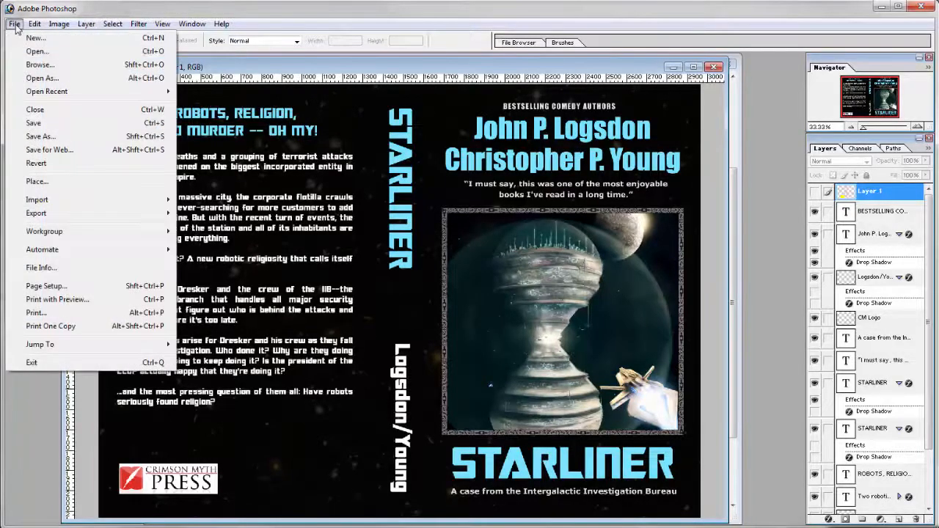
left_click(67, 134)
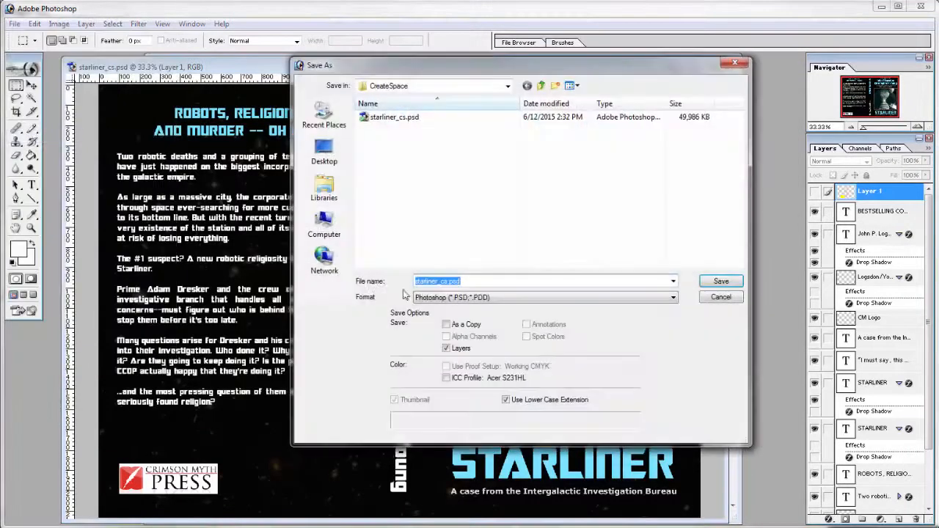
left_click(461, 297)
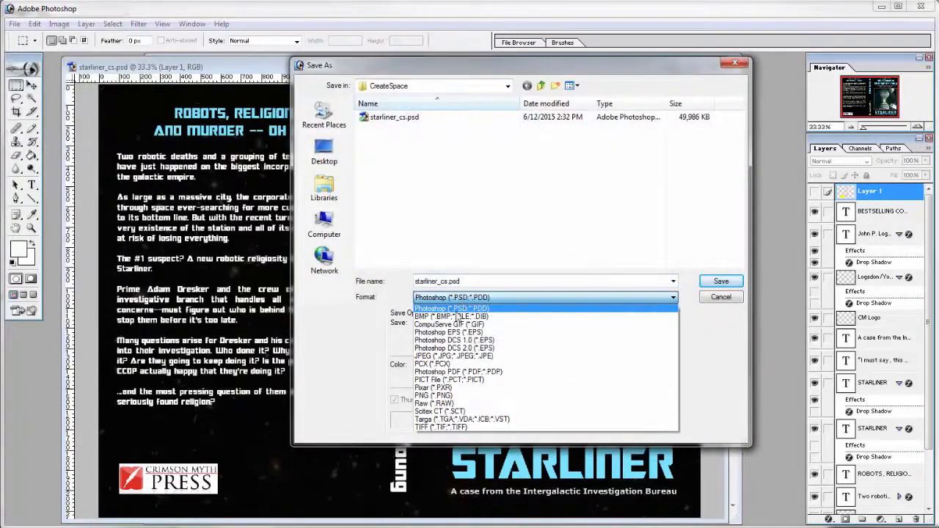
left_click(474, 372)
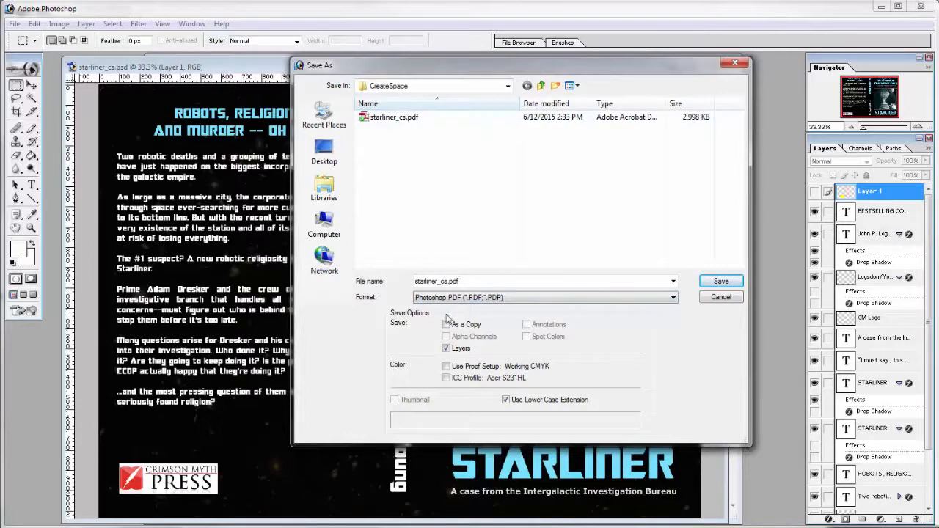
left_click(459, 282)
left_click(447, 282)
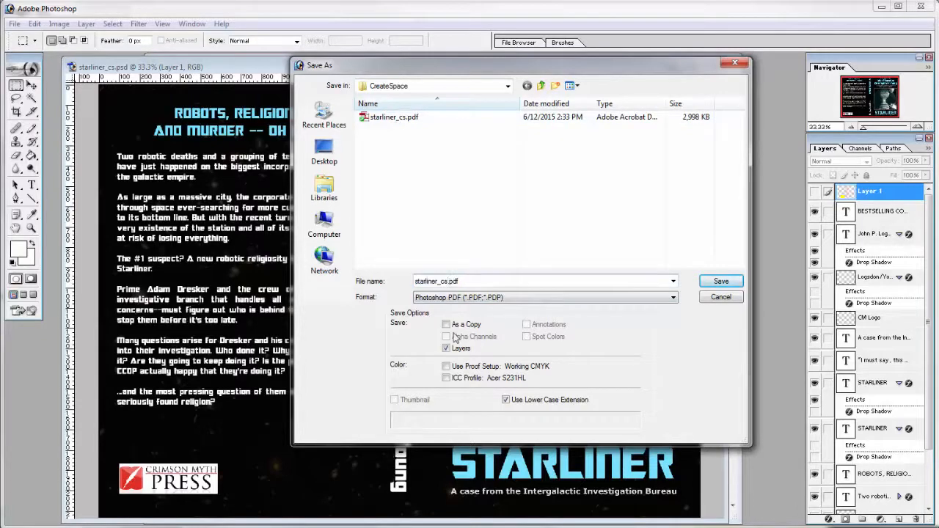
type("_2")
key("Return")
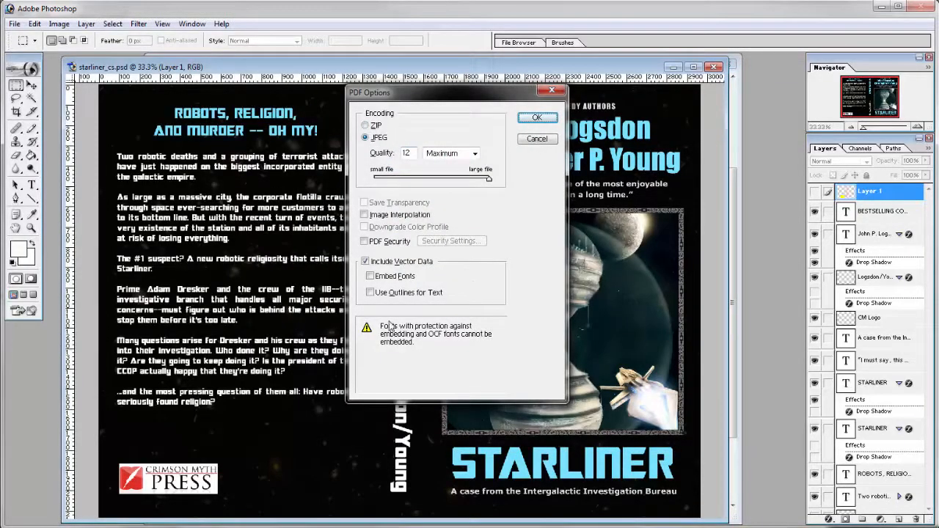
left_click(536, 140)
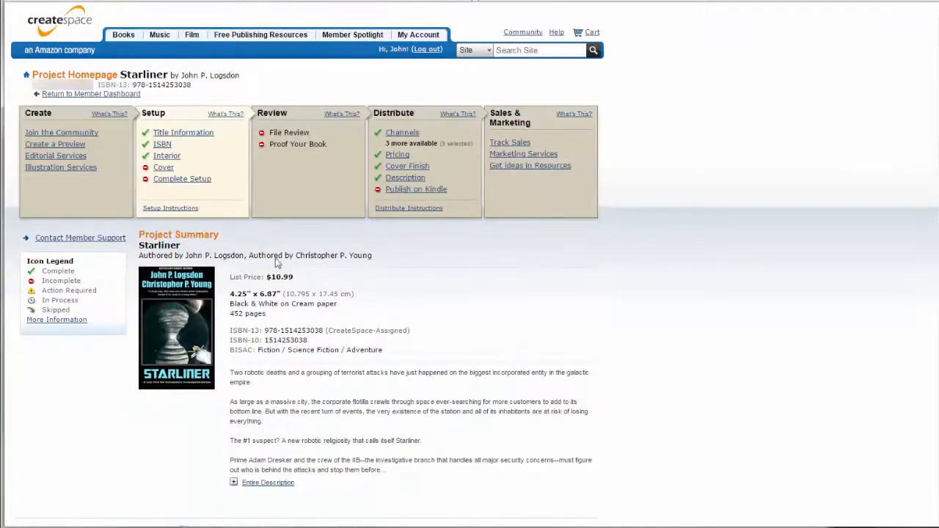
In the Starliner project on CreateSpace, open the Cover setup page and choose Upload a Print-Ready PDF Cover
left_click(163, 169)
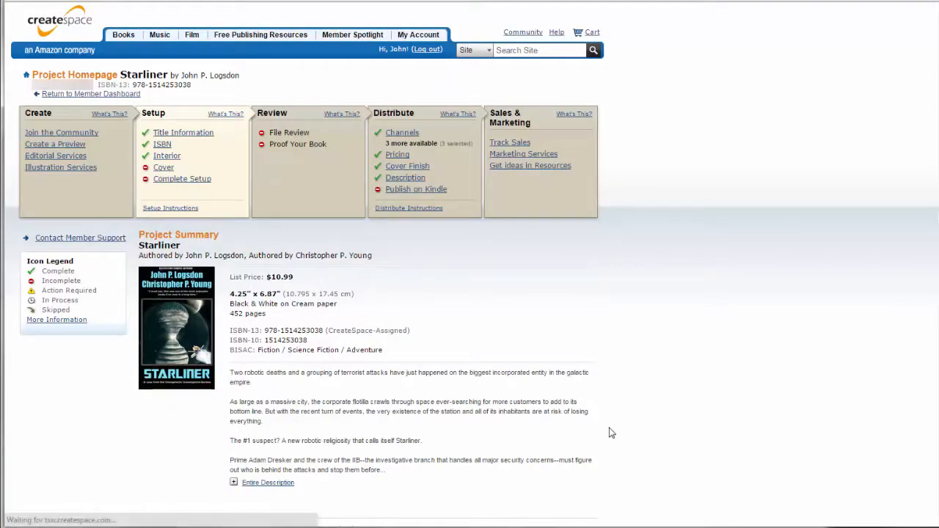
scroll(422, 368, "down", 2)
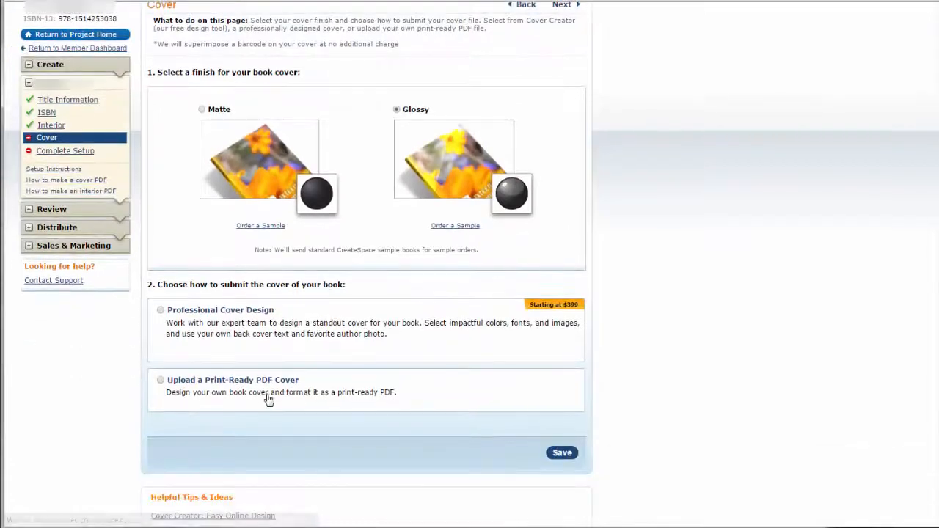
left_click(227, 382)
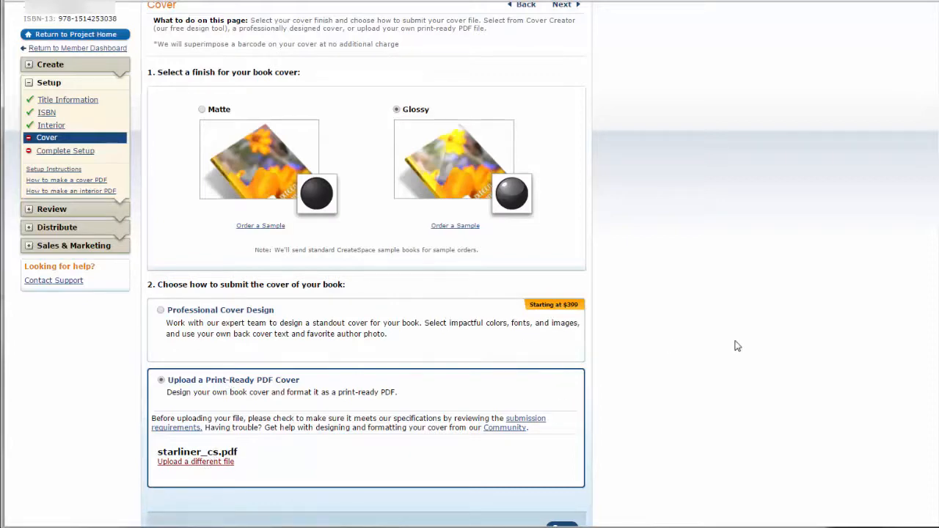
scroll(737, 346, "up", 2)
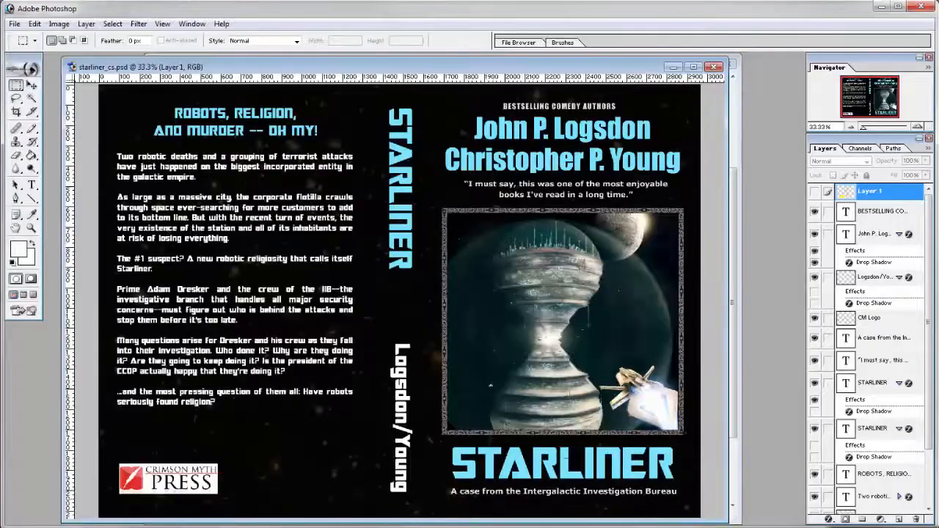
Switch back to Photoshop and toggle the Layer 1 template overlay to check the finished cover against its guides
left_click(814, 192)
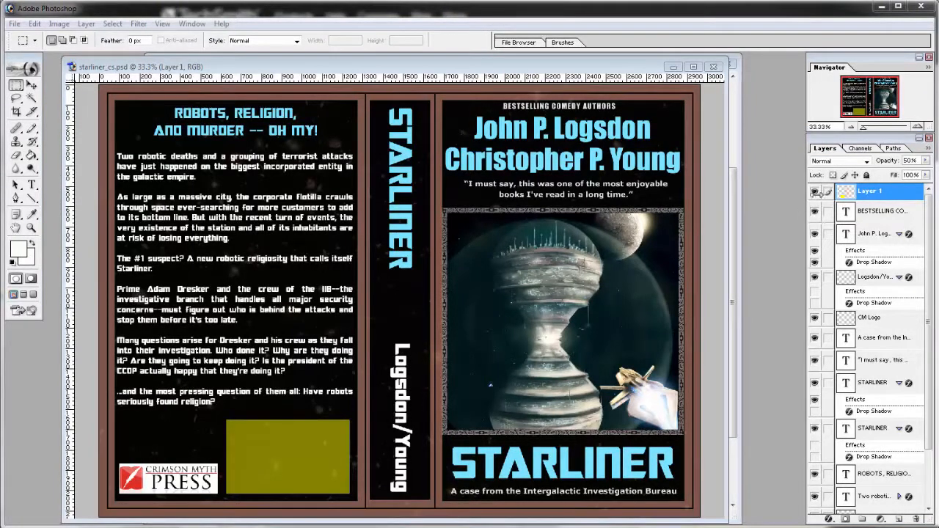
left_click(815, 192)
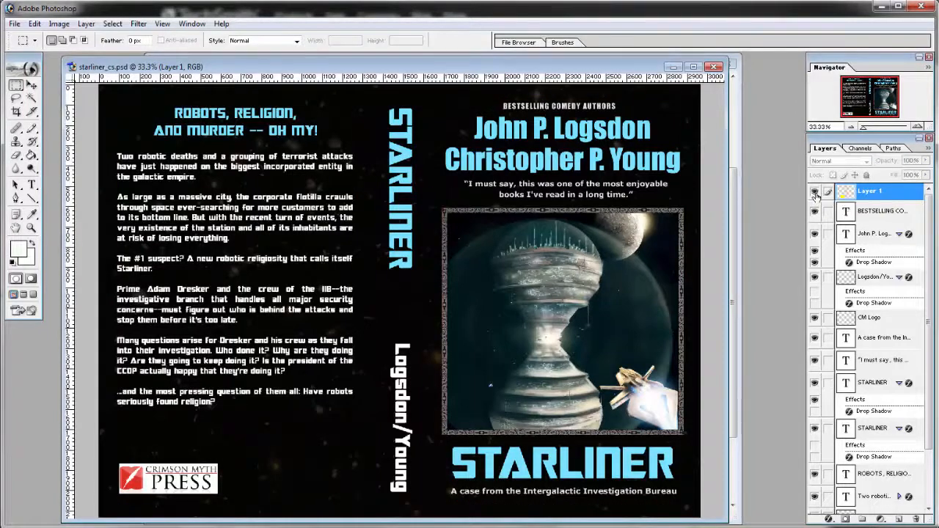
left_click(814, 191)
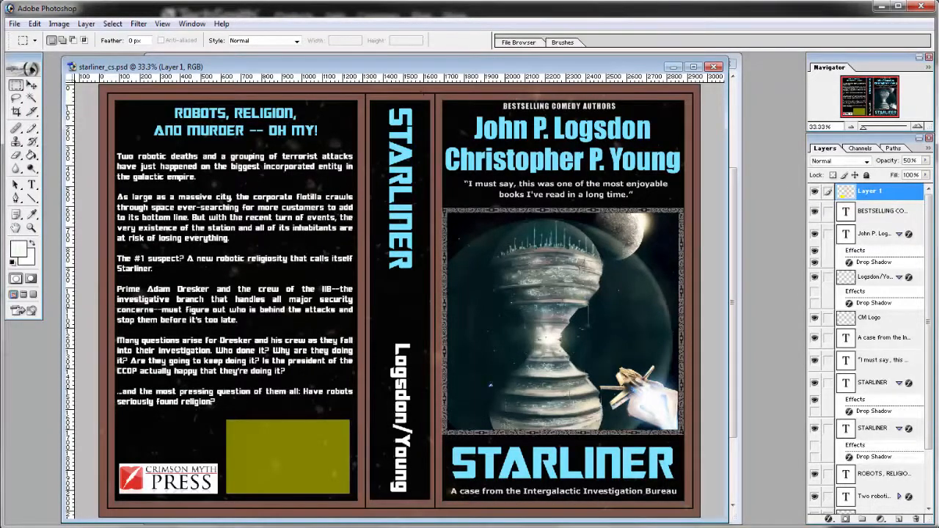
left_click(814, 192)
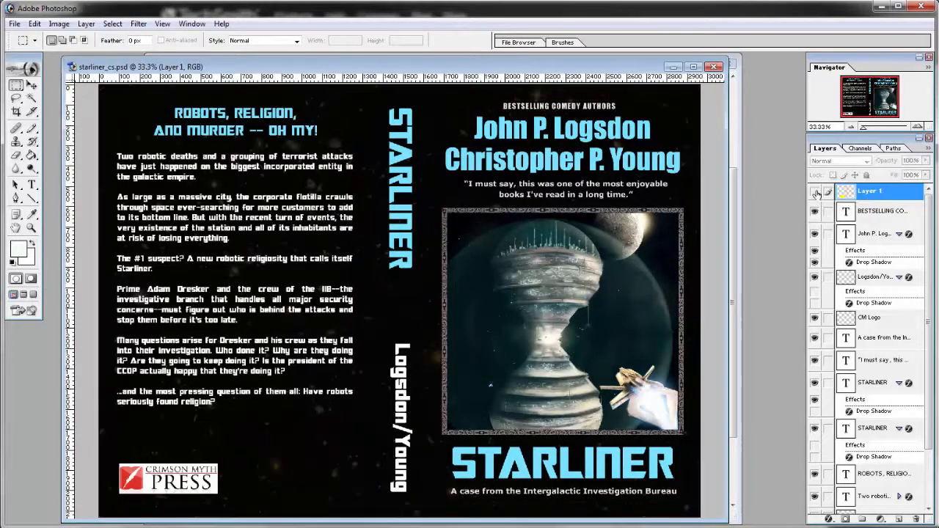
left_click(16, 25)
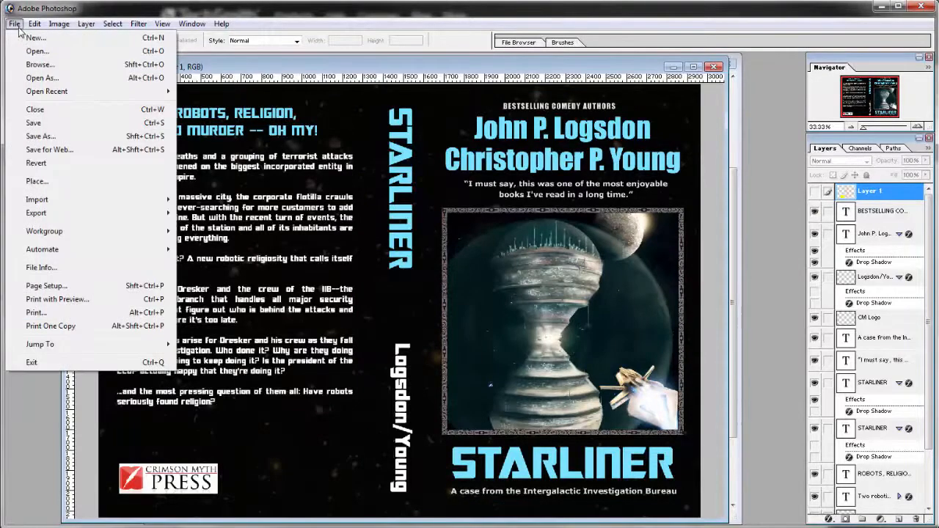
left_click(84, 138)
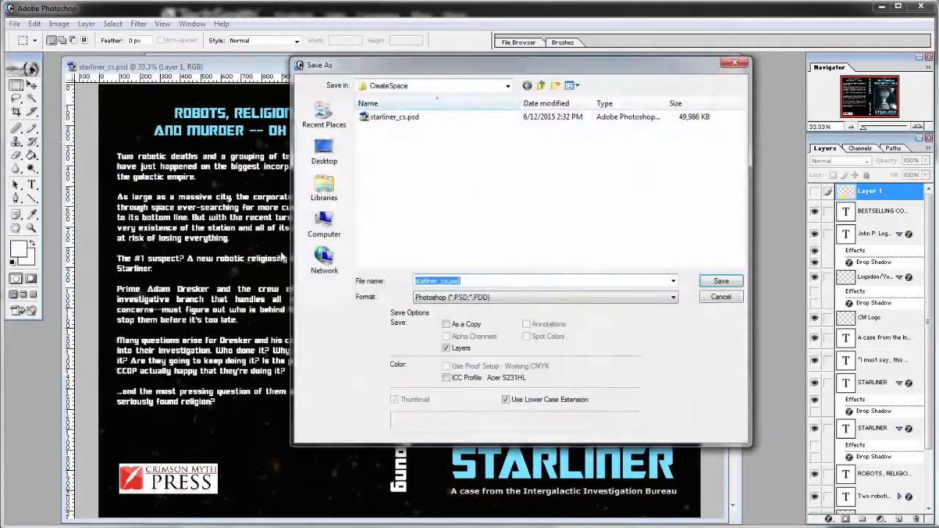
left_click(485, 298)
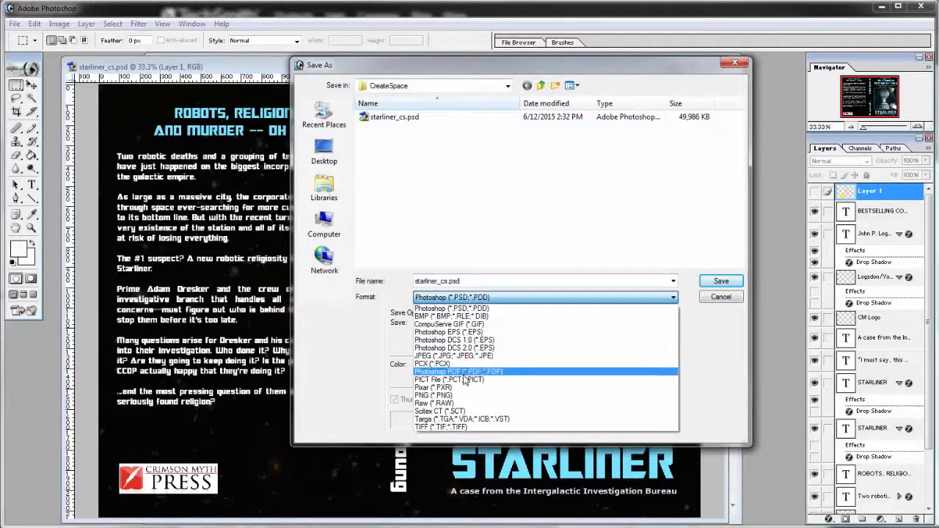
left_click(461, 371)
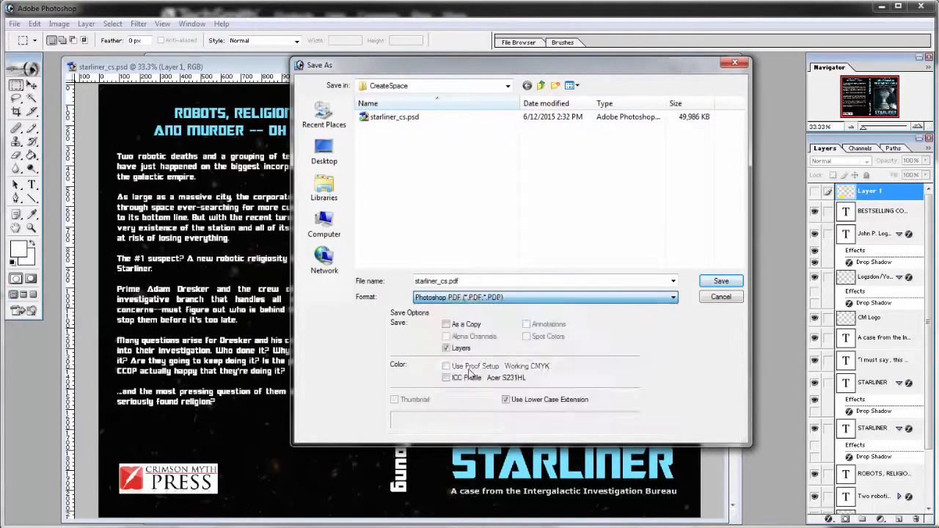
left_click(705, 297)
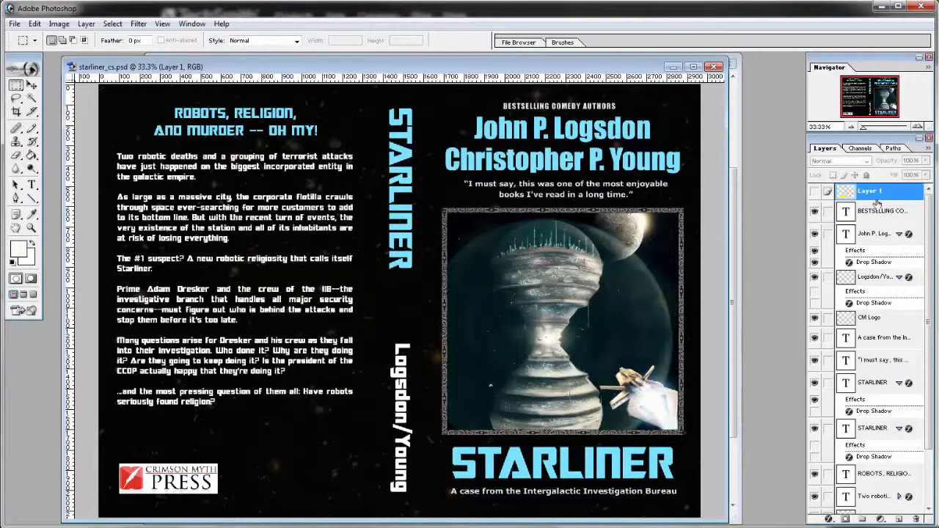
Compare the cover with and without the Layer 1 template overlay several times, leaving the overlay hidden
left_click(814, 193)
left_click(814, 193)
left_click(815, 192)
left_click(815, 193)
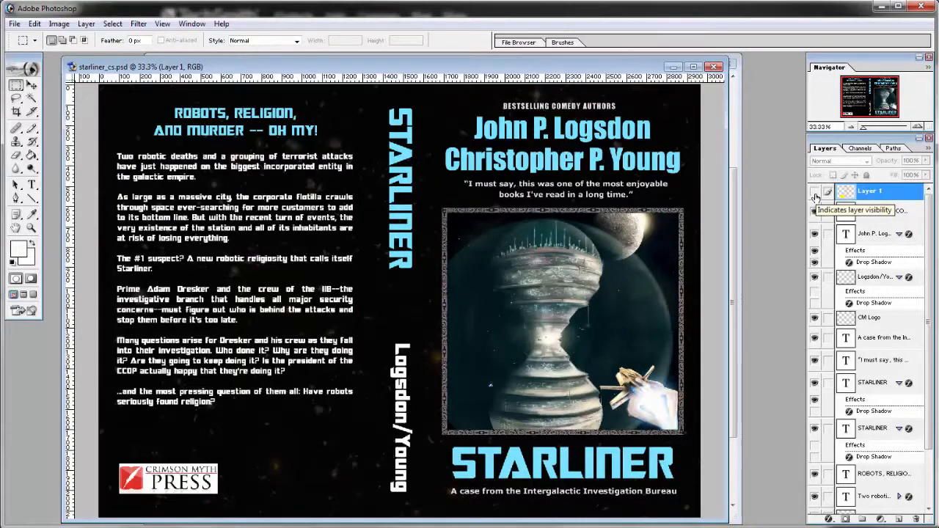
left_click(816, 196)
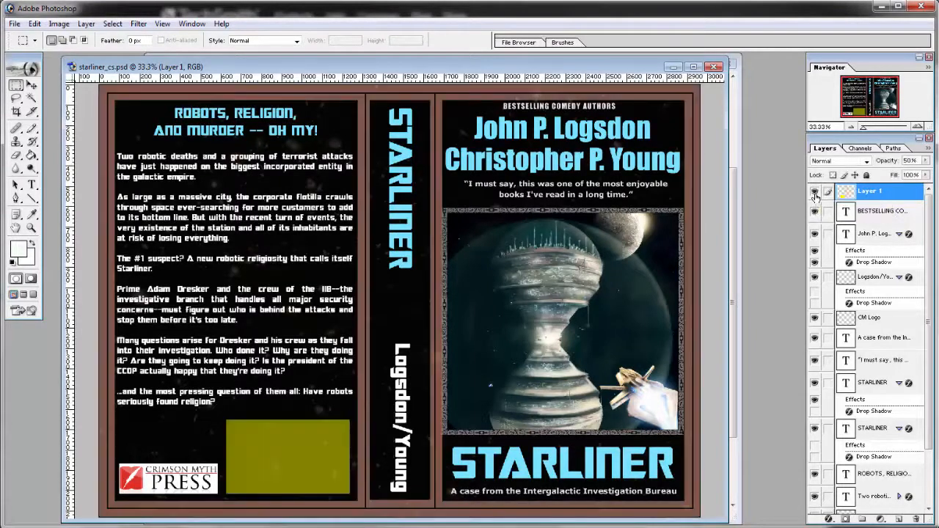
left_click(816, 195)
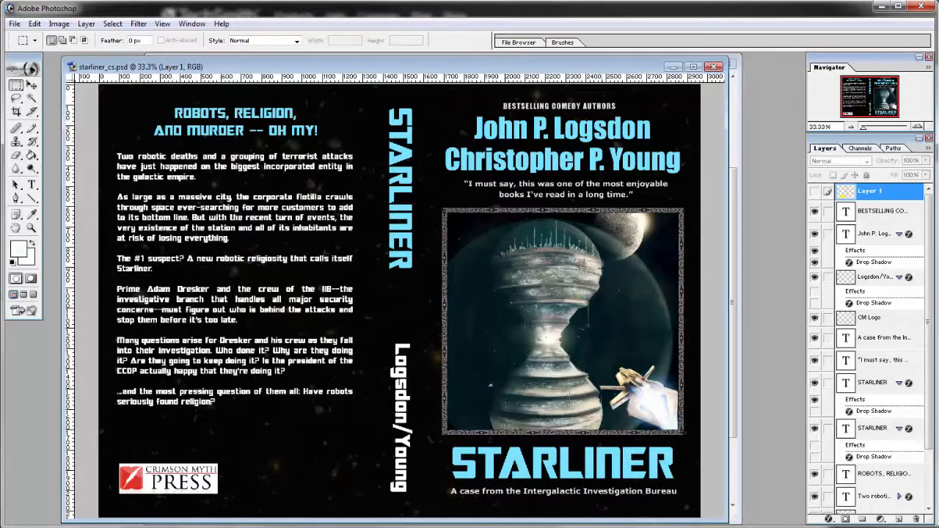
left_click(816, 194)
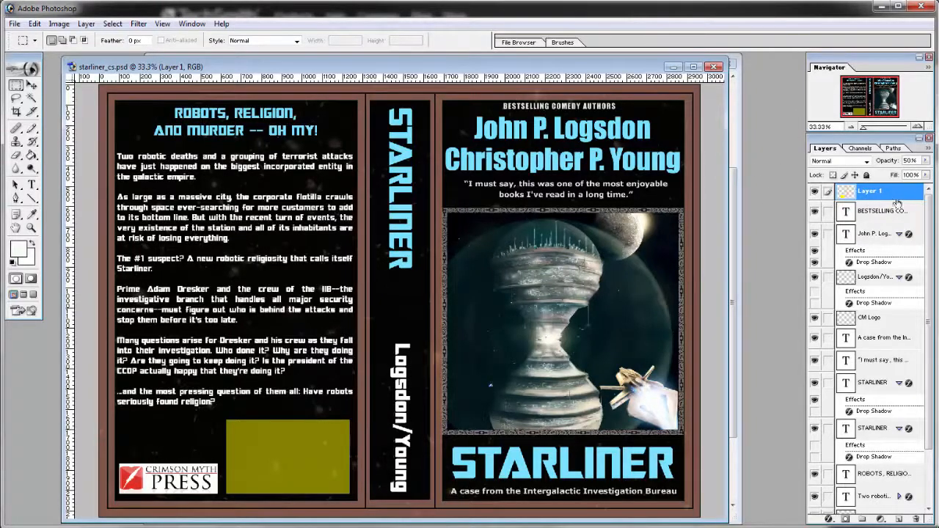
left_click(814, 192)
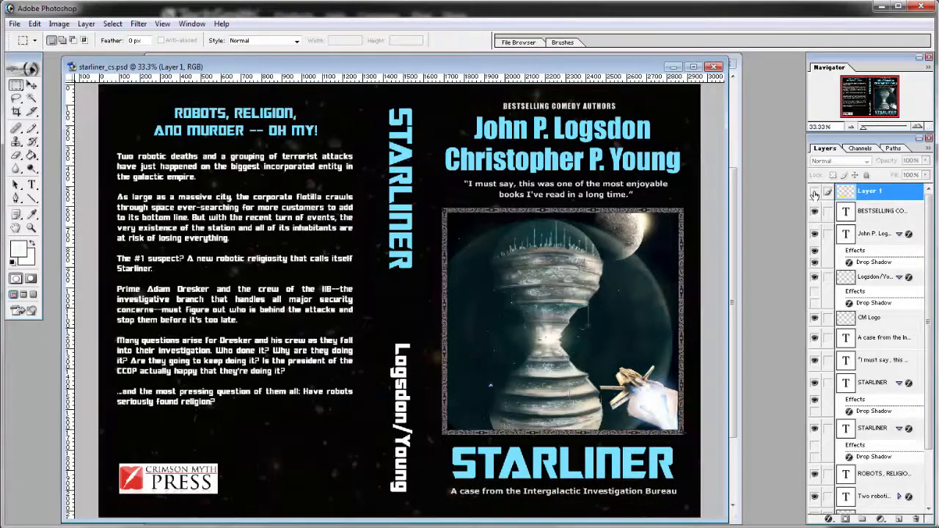